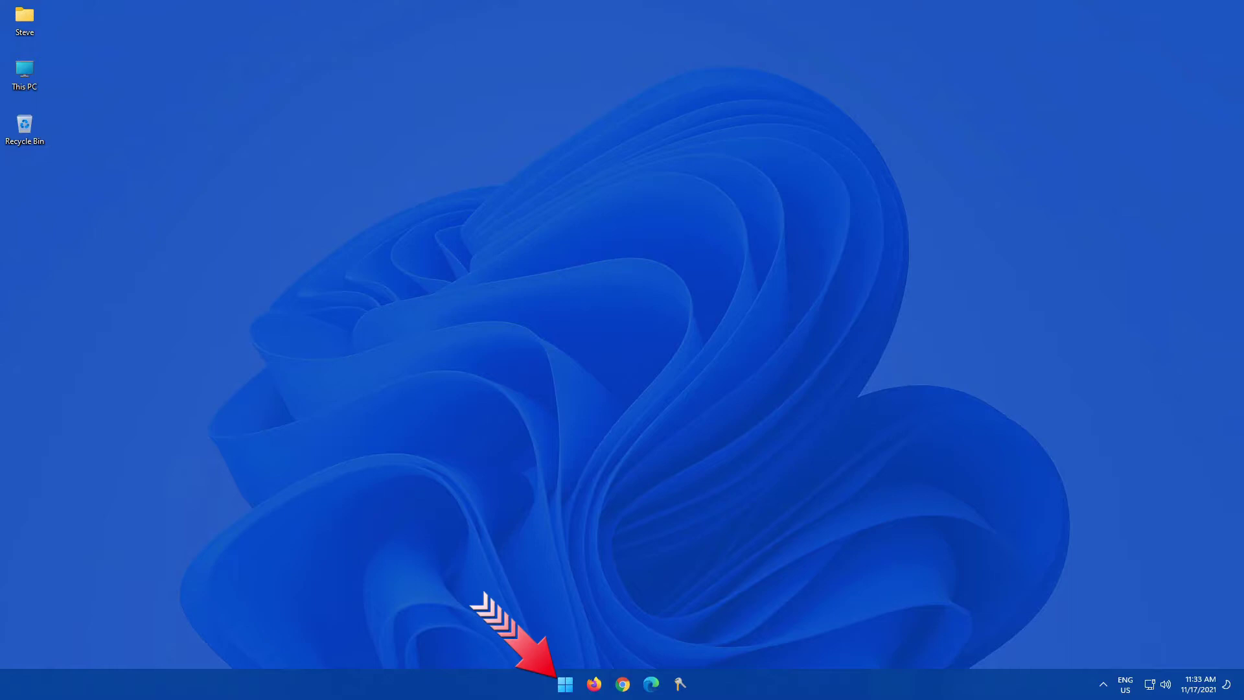
Step: Review the Windows Update history listing four installed quality updates, then close Settings
{"action": "left_click", "coordinate": [565, 684]}
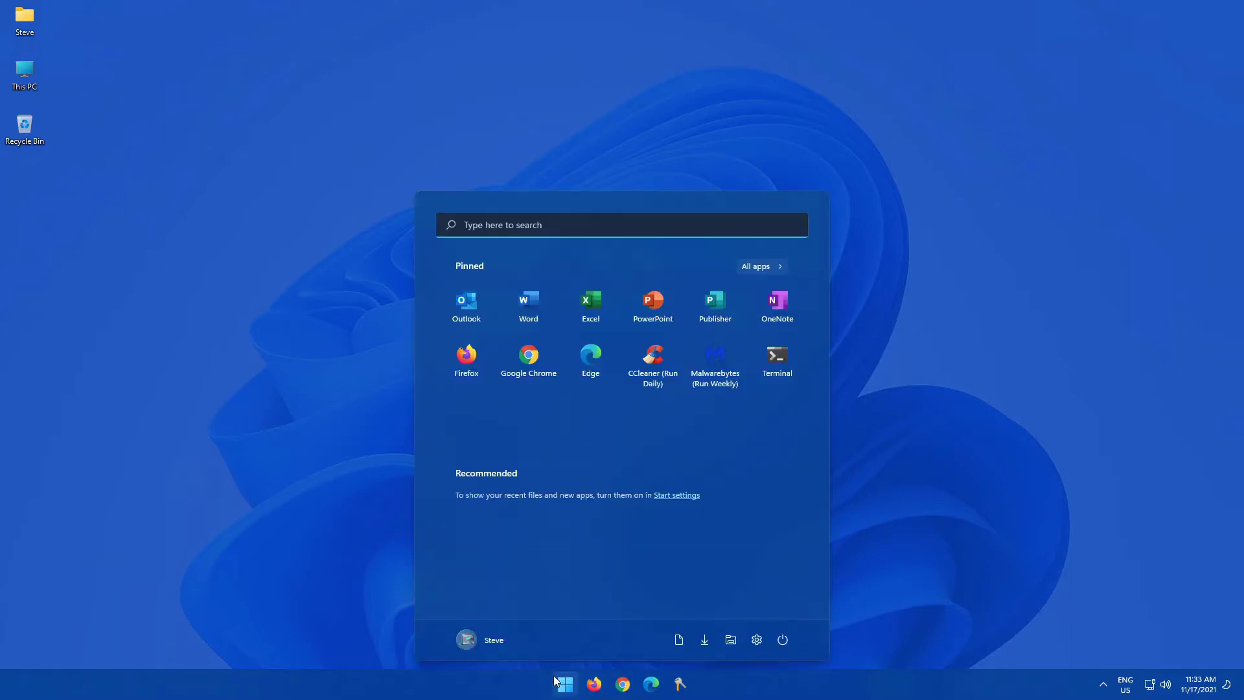
{"action": "left_click", "coordinate": [756, 640]}
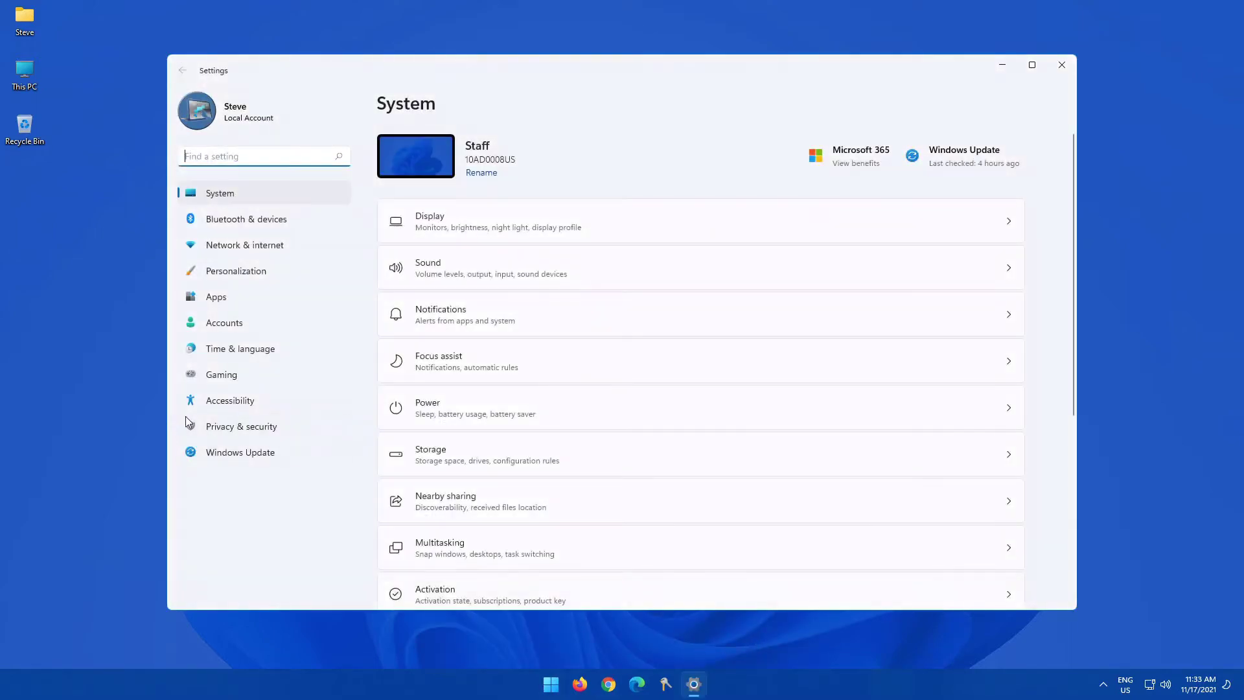
{"action": "left_click", "coordinate": [265, 457]}
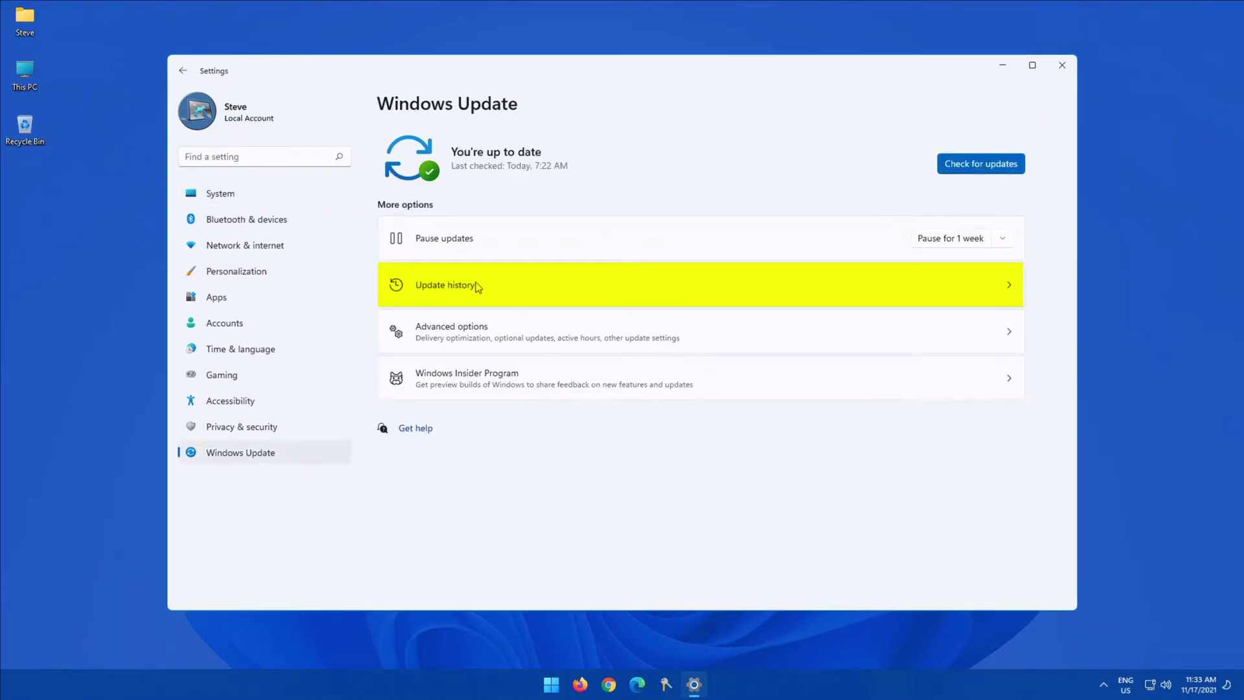
{"action": "left_click", "coordinate": [476, 283]}
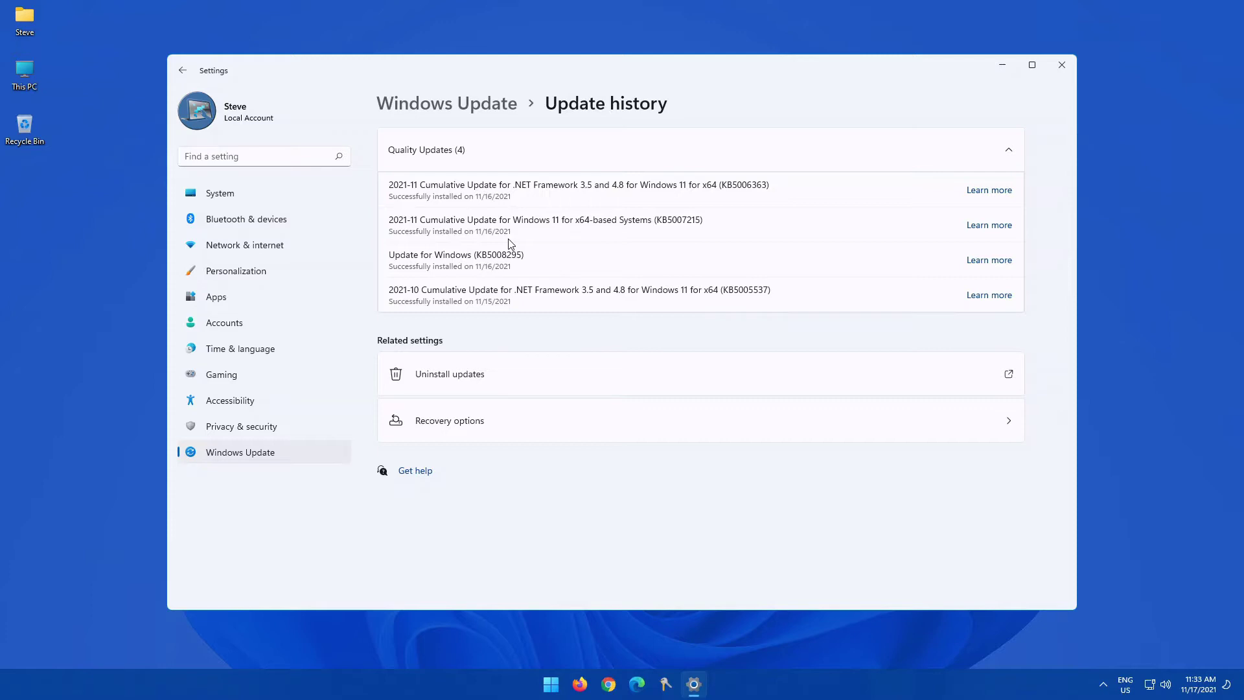
{"action": "left_click", "coordinate": [1063, 65]}
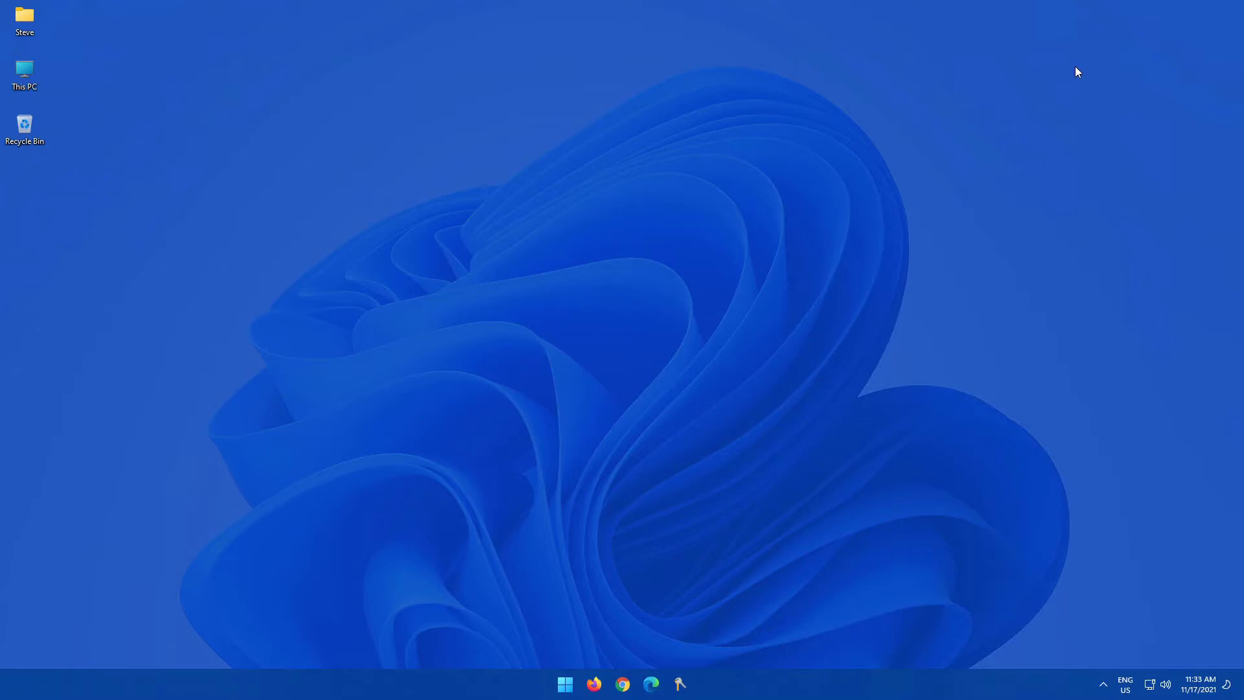
Step: In an administrator Windows Terminal, stop the Update Orchestrator Service with net stop
{"action": "right_click", "coordinate": [564, 683]}
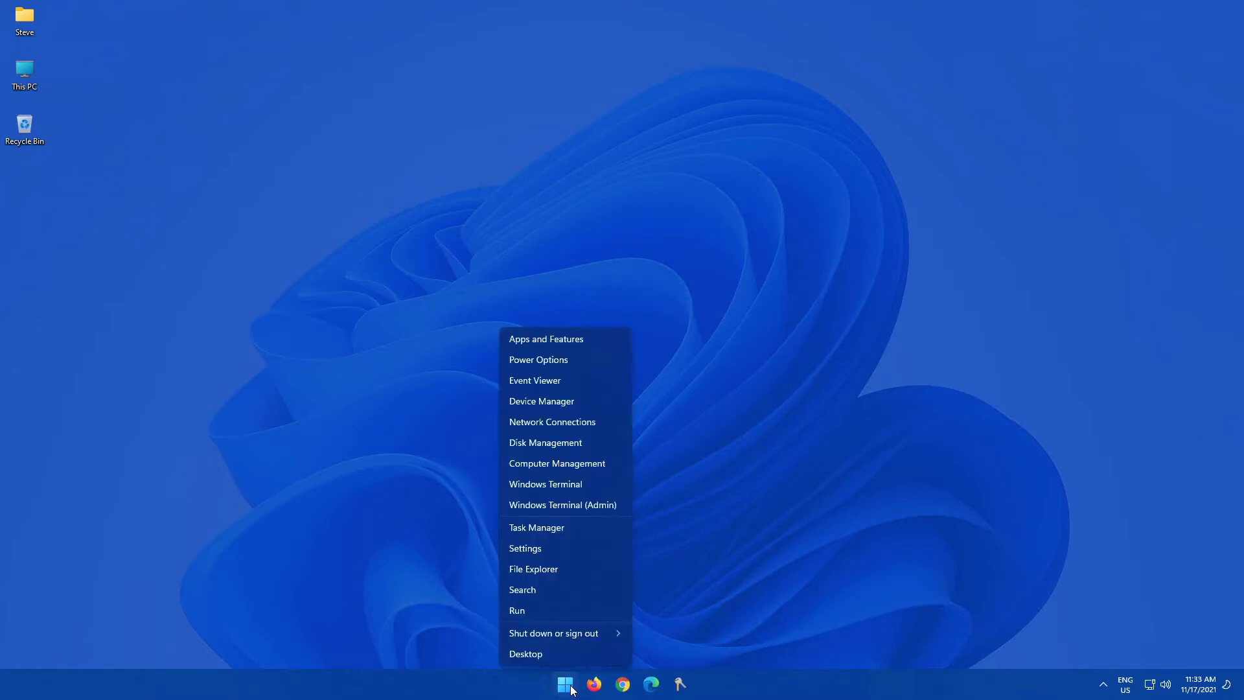
{"action": "left_click", "coordinate": [573, 504]}
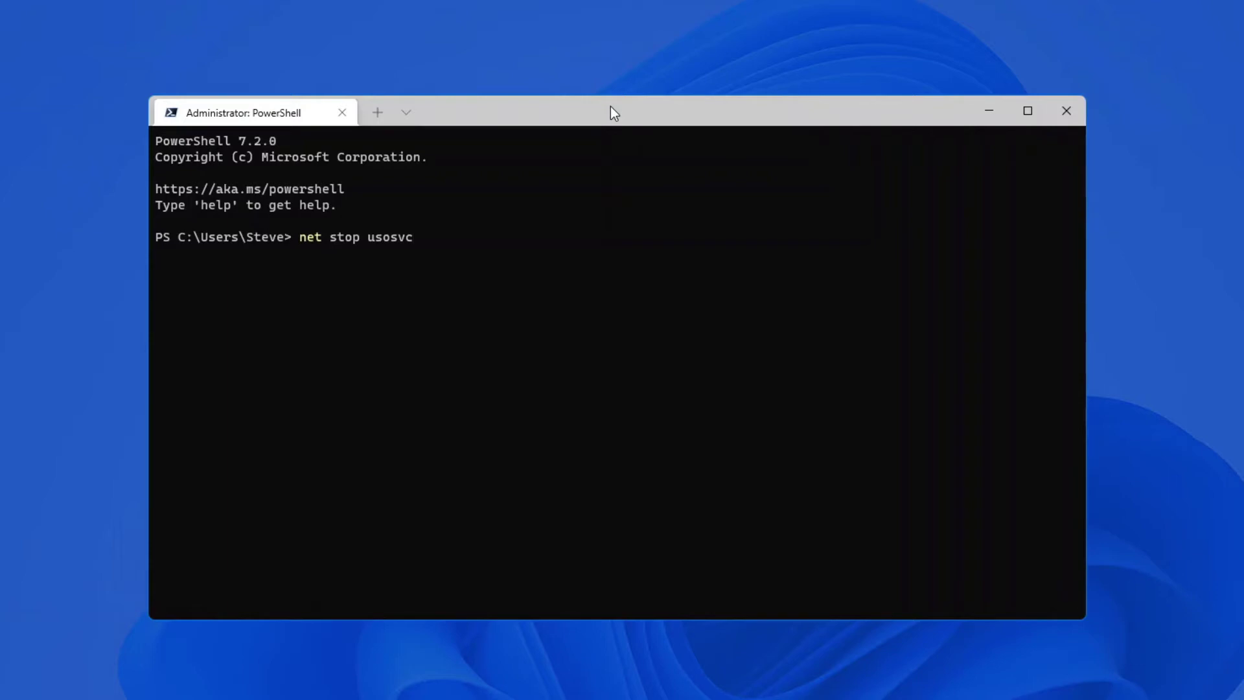
{"action": "key", "text": "BackSpace"}
{"action": "key", "text": "BackSpace"}
{"action": "key", "text": "BackSpace"}
{"action": "key", "text": "BackSpace"}
{"action": "key", "text": "BackSpace"}
{"action": "key", "text": "BackSpace"}
{"action": "type", "text": "\"update orchestrator service\""}
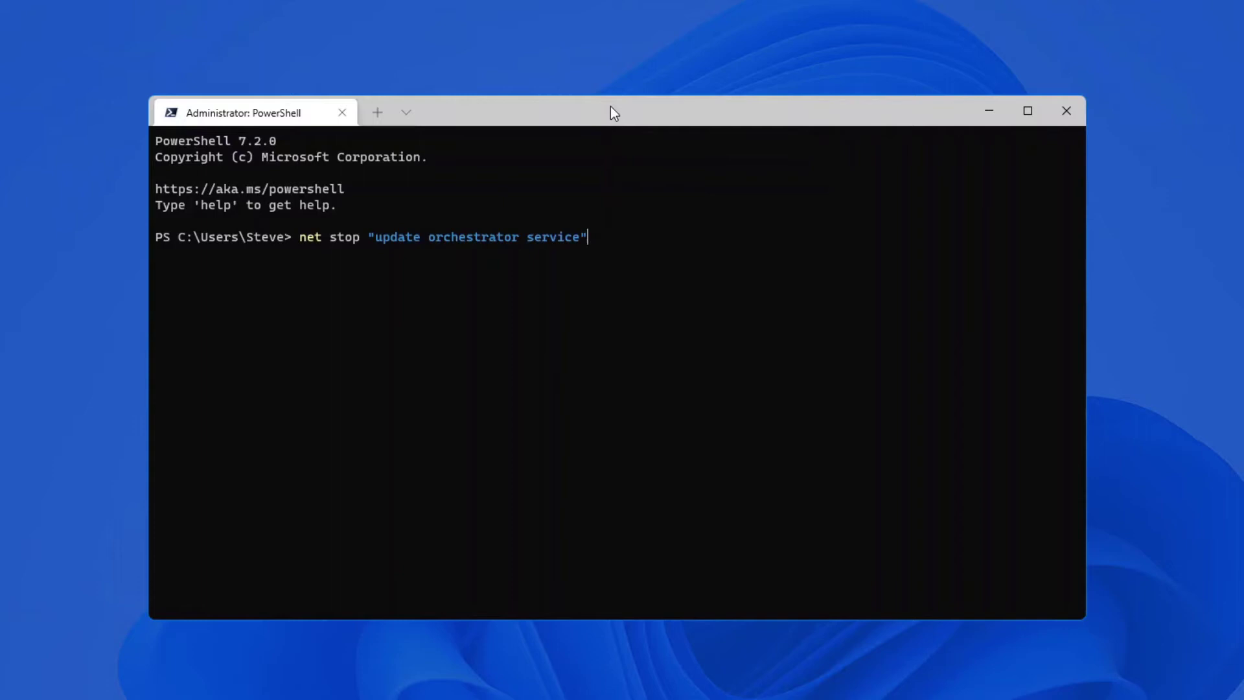
{"action": "key", "text": "Return"}
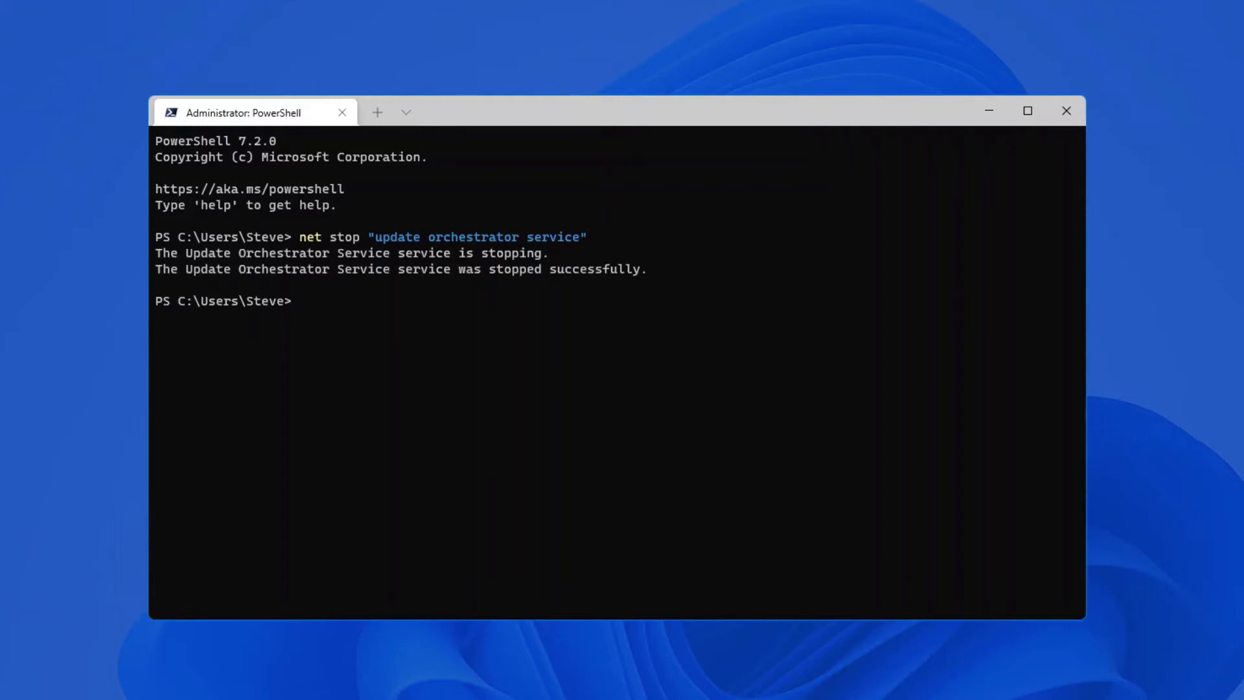
Step: Stop the Windows Update service with net stop "Windows Update"
{"action": "key", "text": "Up"}
{"action": "key", "text": "Up"}
{"action": "key", "text": "Up"}
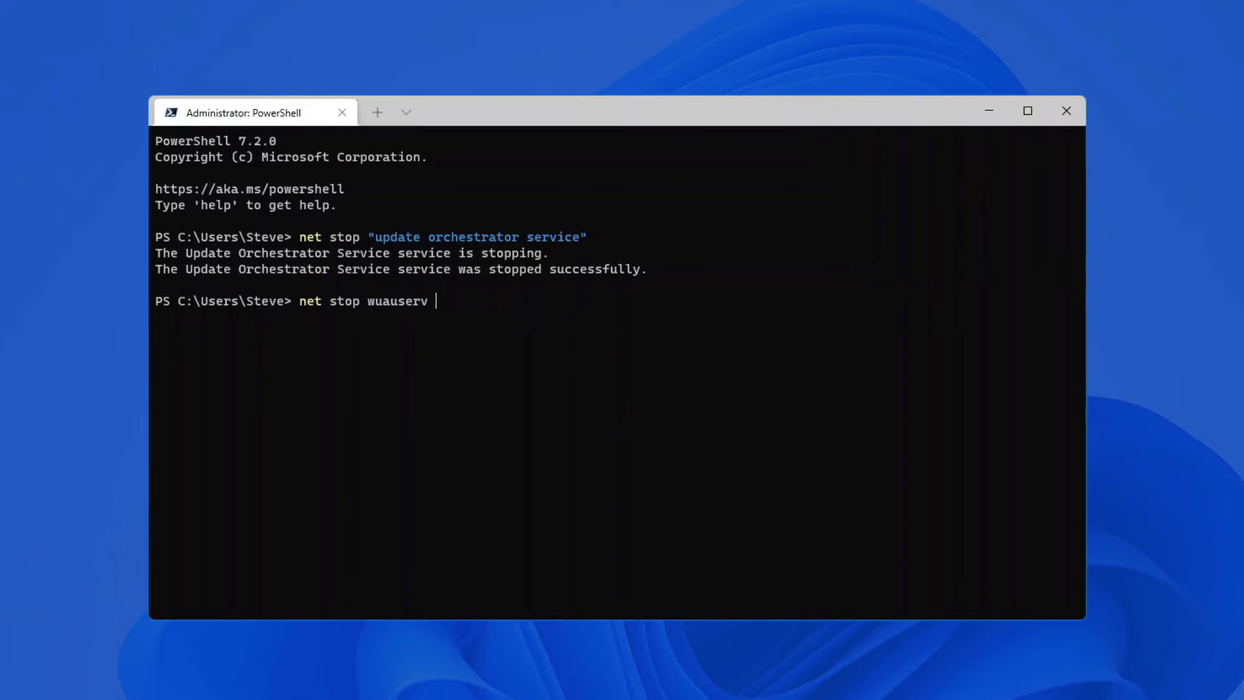
{"action": "key", "text": "Up"}
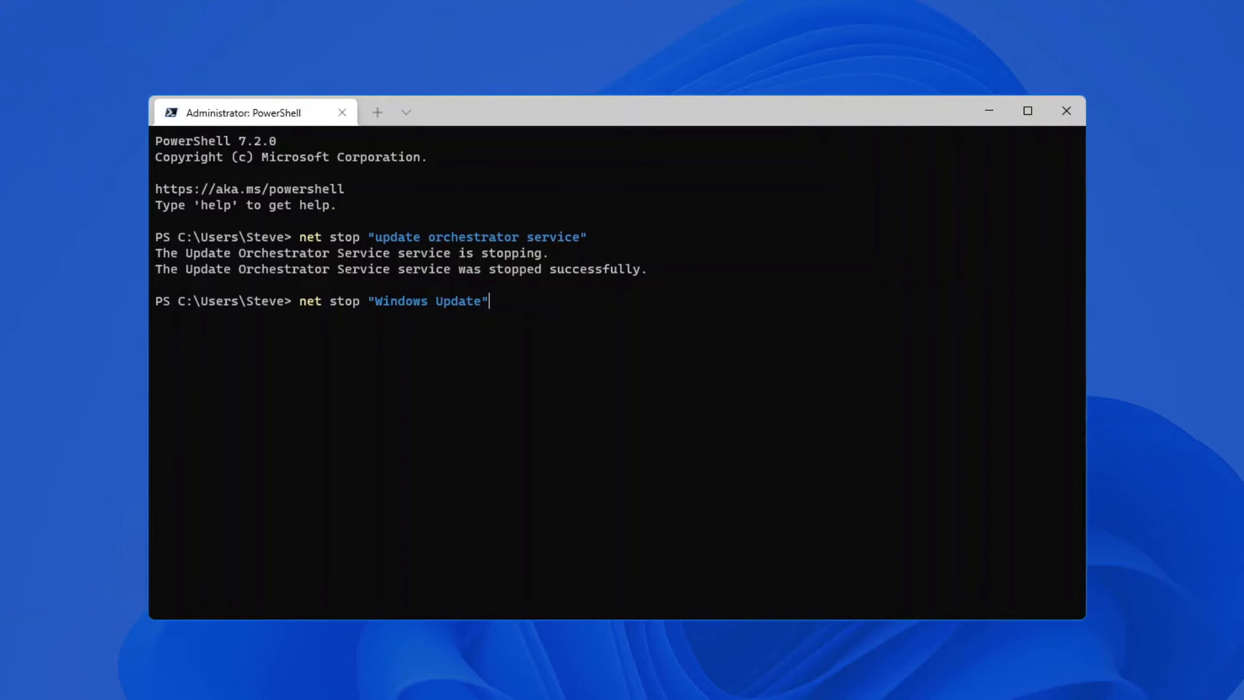
{"action": "key", "text": "Return"}
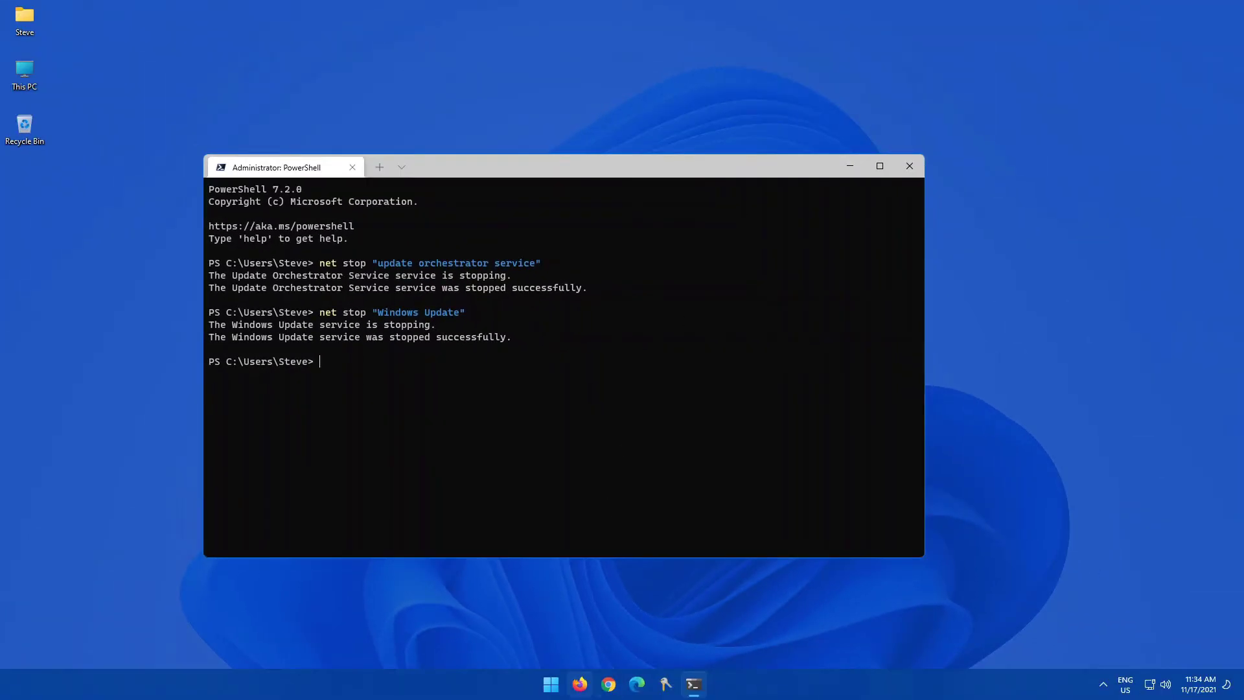
Step: Browse File Explorer to C:\Windows\SoftwareDistribution\DataStore\Logs
{"action": "left_click", "coordinate": [551, 684]}
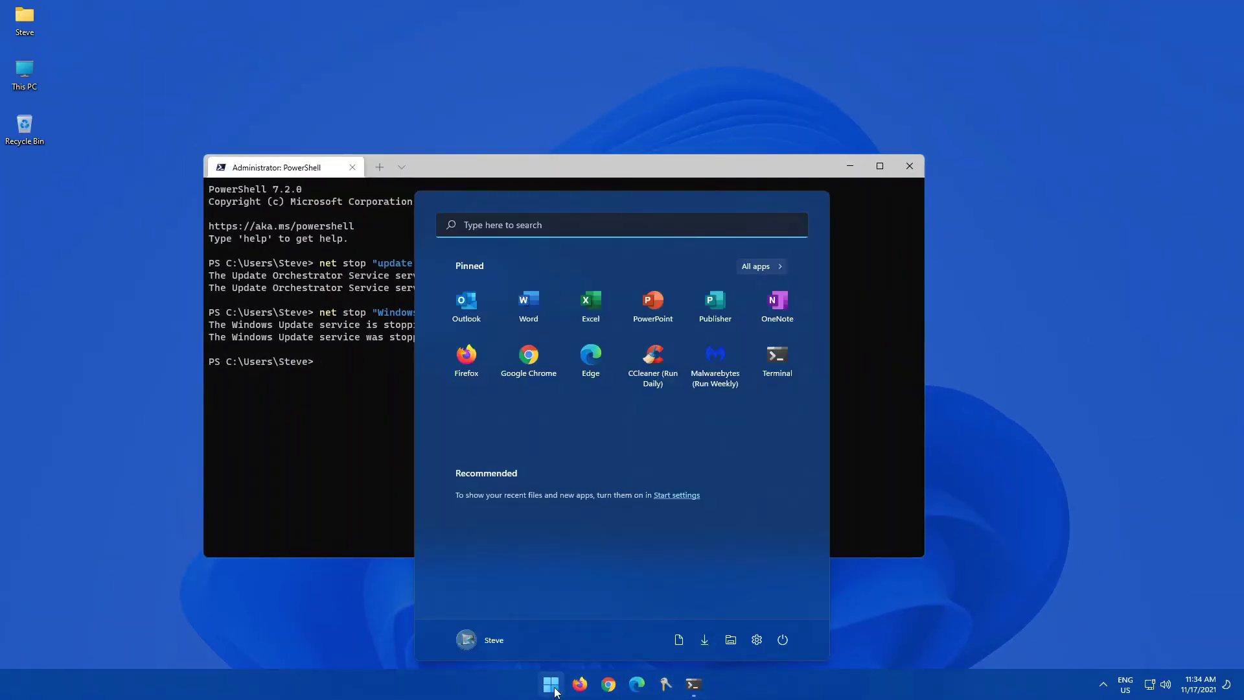
{"action": "left_click", "coordinate": [730, 640]}
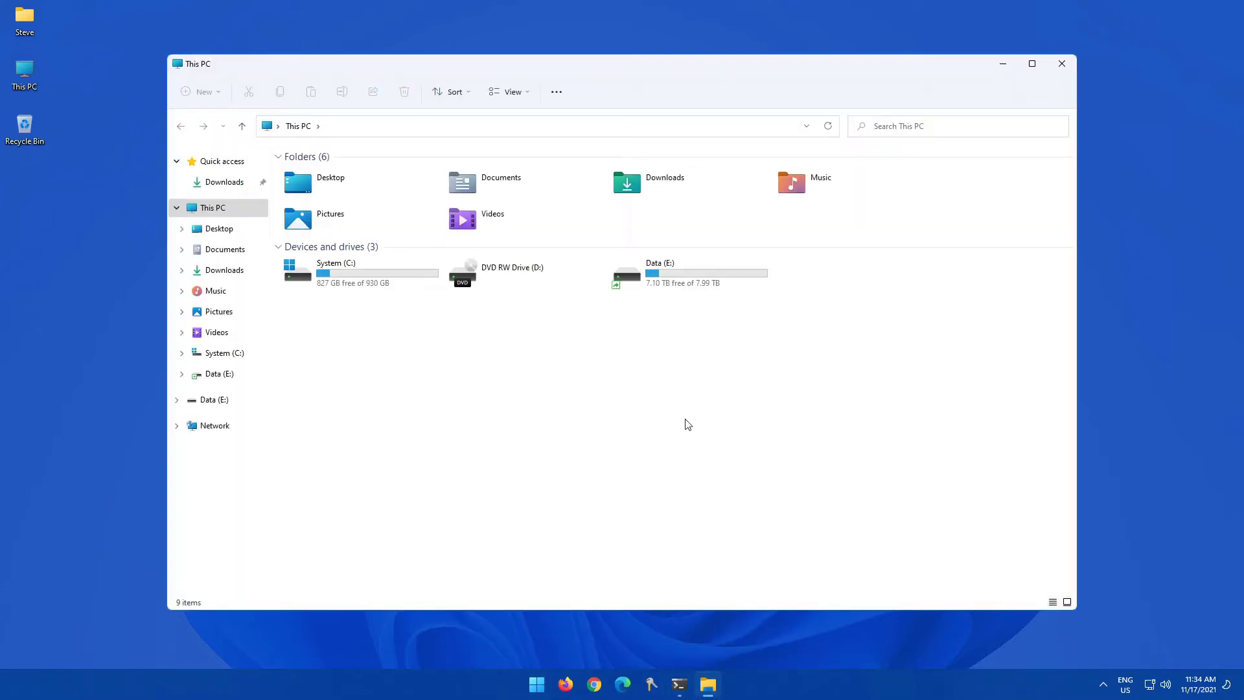
{"action": "double_click", "coordinate": [328, 284]}
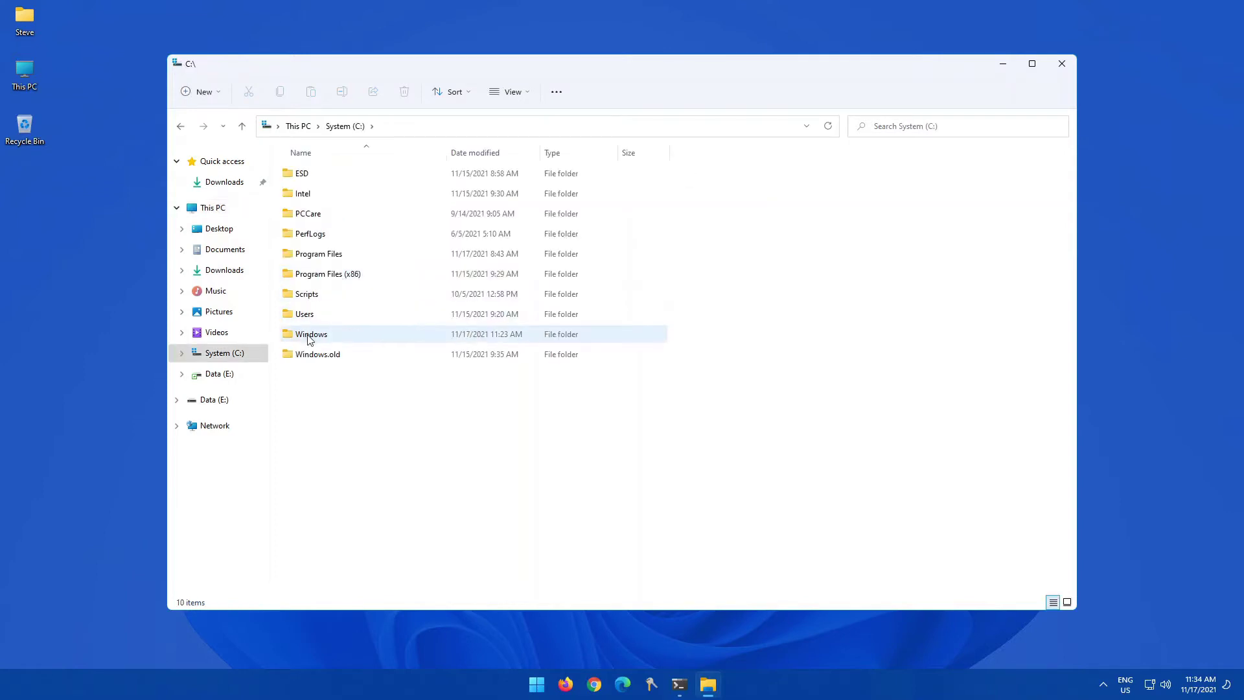
{"action": "double_click", "coordinate": [309, 335]}
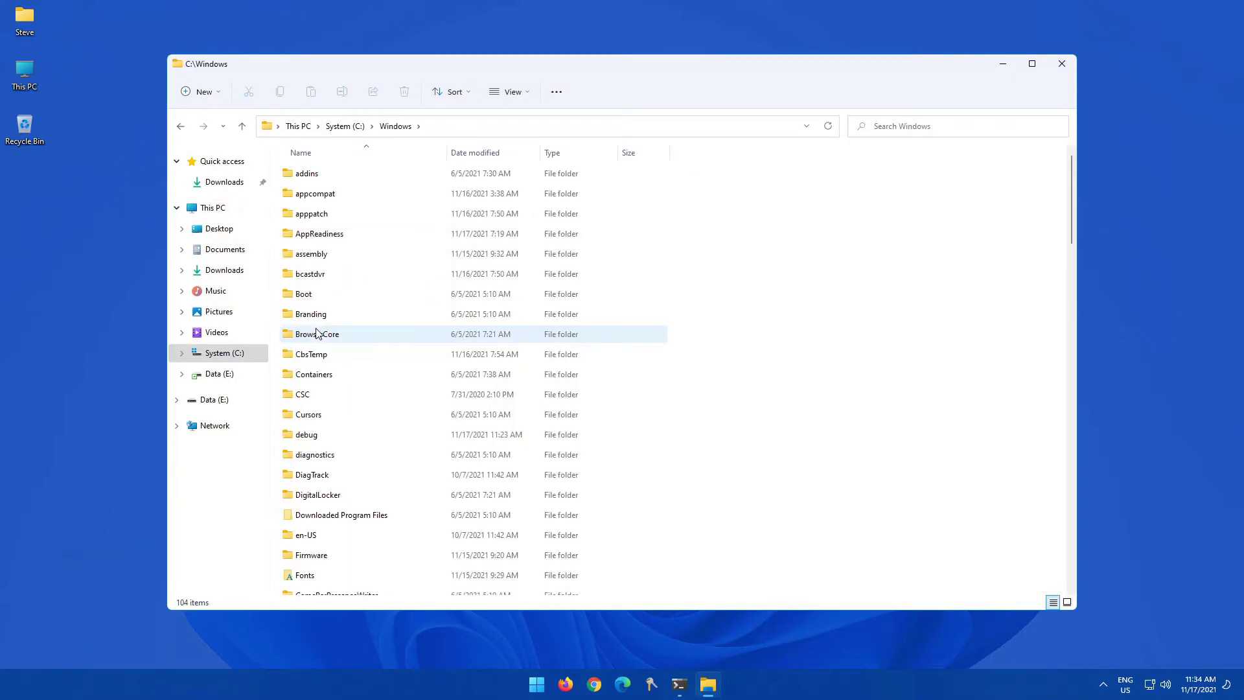
{"action": "scroll", "coordinate": [316, 333], "scroll_direction": "down", "scroll_amount": 20}
{"action": "double_click", "coordinate": [316, 333]}
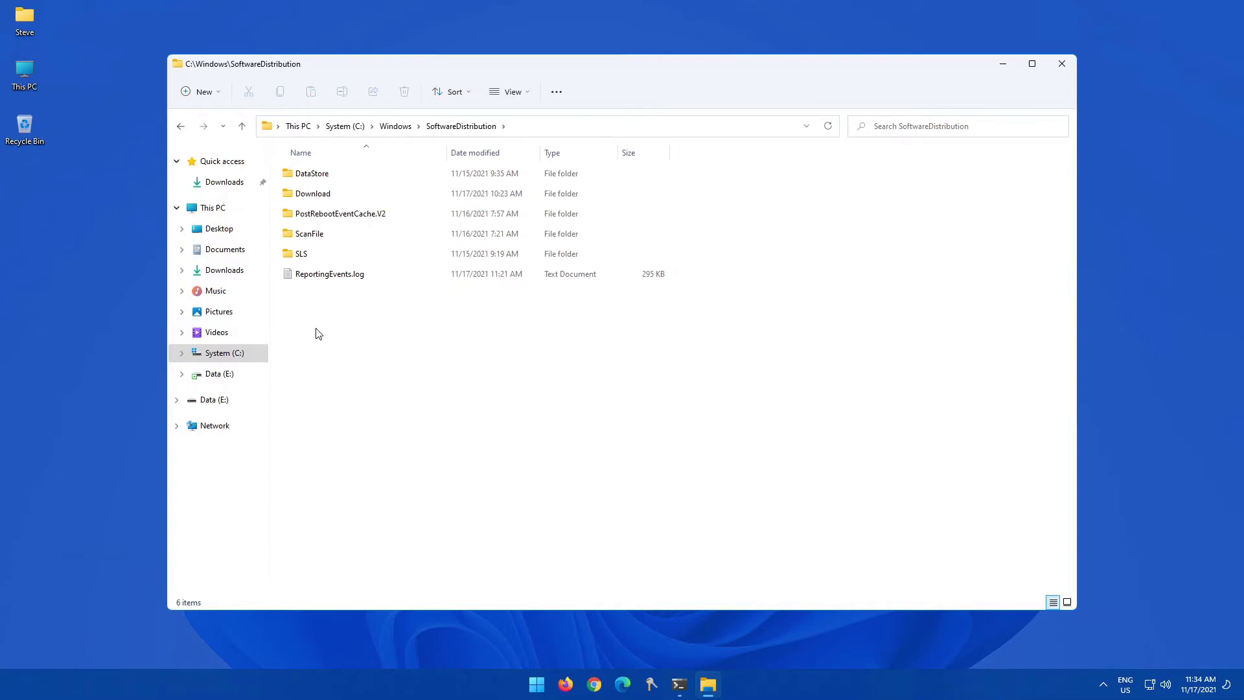
{"action": "double_click", "coordinate": [324, 173]}
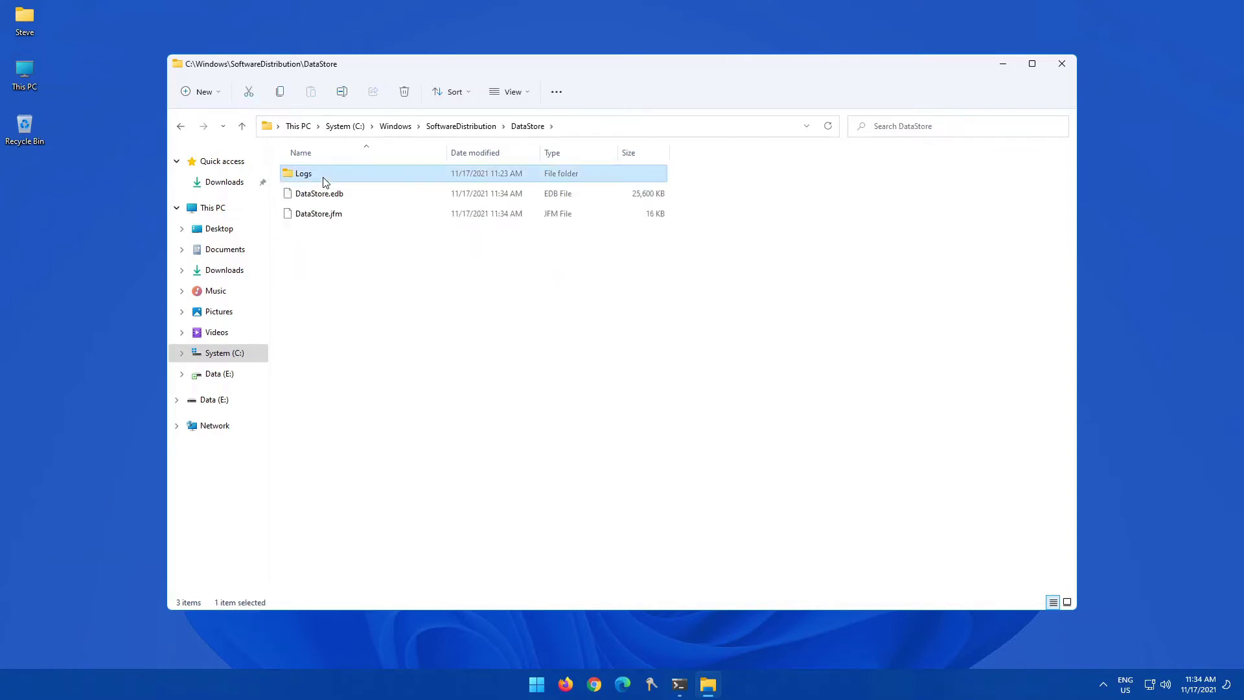
{"action": "double_click", "coordinate": [320, 176]}
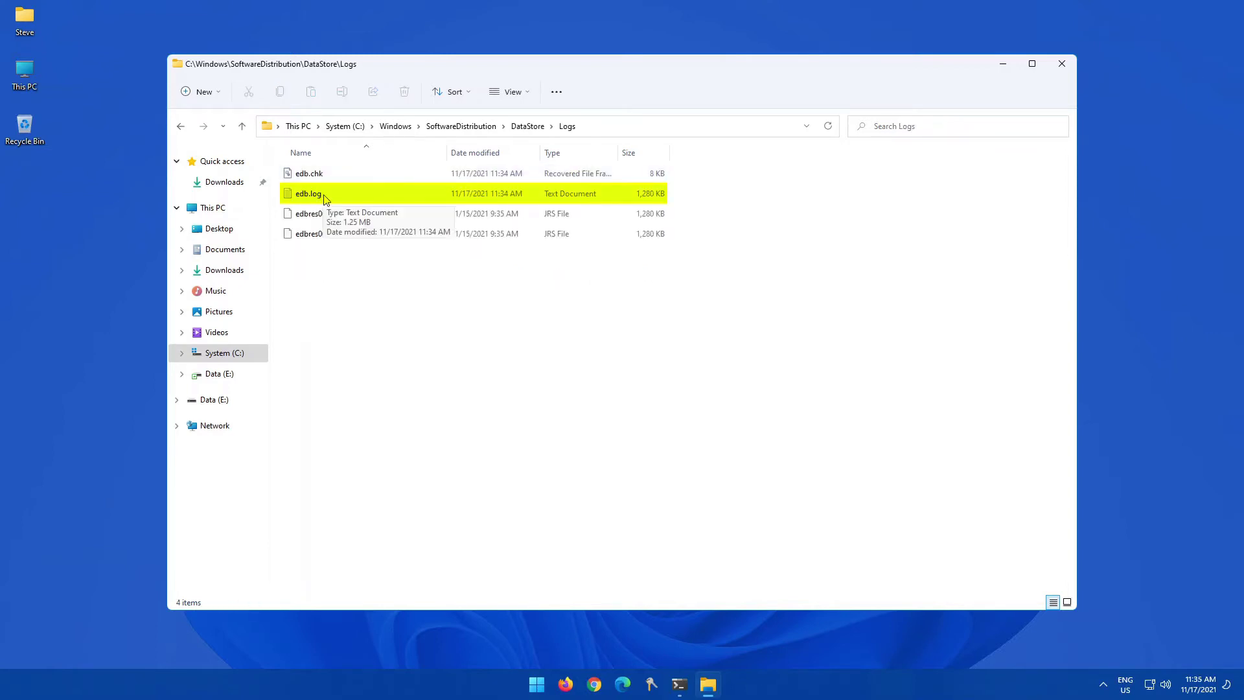
Step: Delete edb.log from the Logs folder, granting administrator permission
{"action": "left_click", "coordinate": [325, 196]}
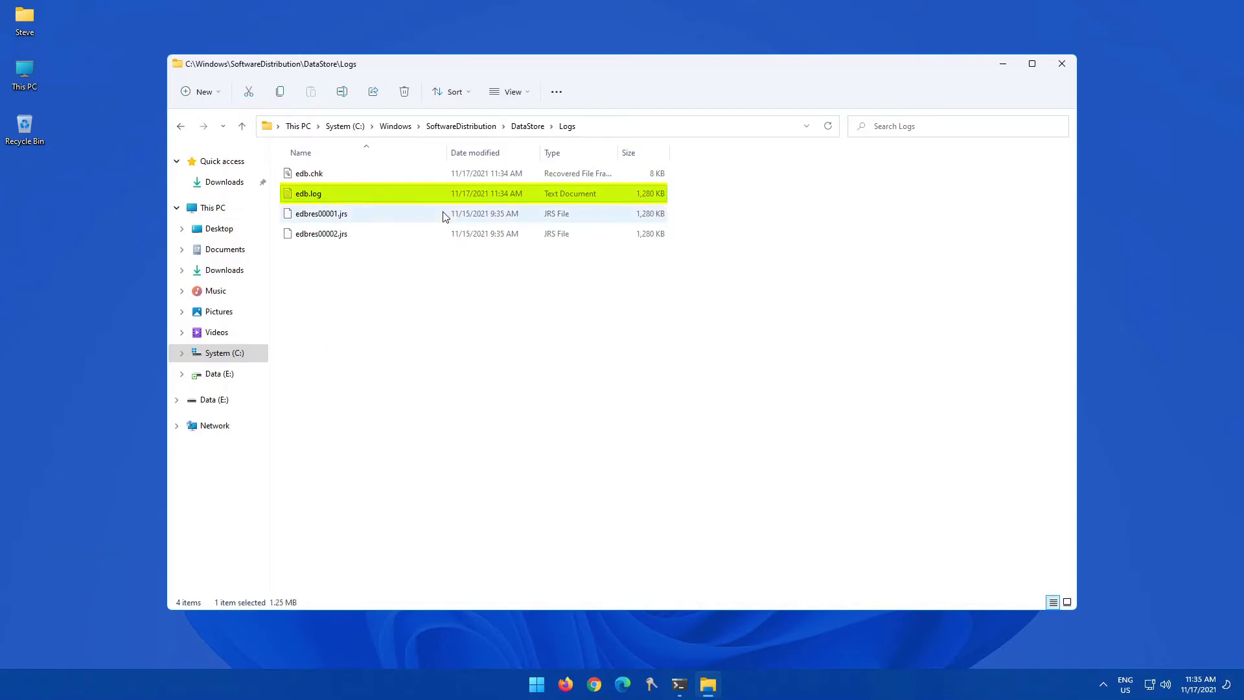
{"action": "key", "text": "Delete"}
{"action": "key", "text": "Return"}
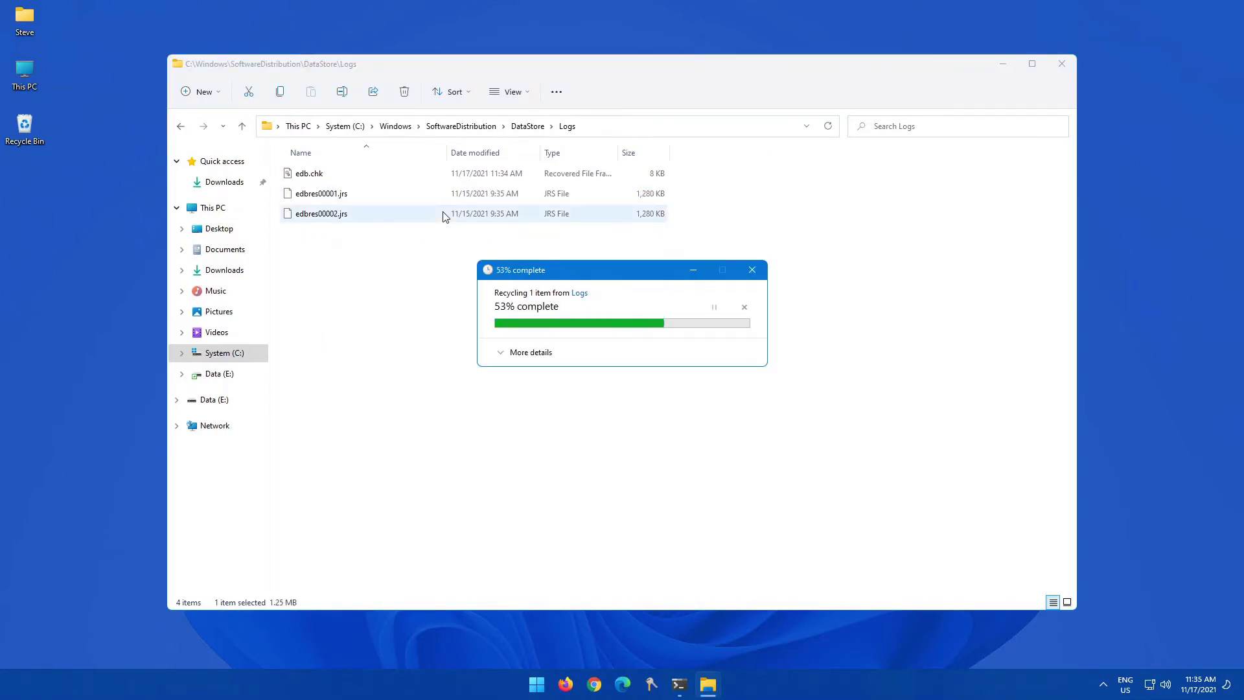
{"action": "left_click", "coordinate": [536, 684]}
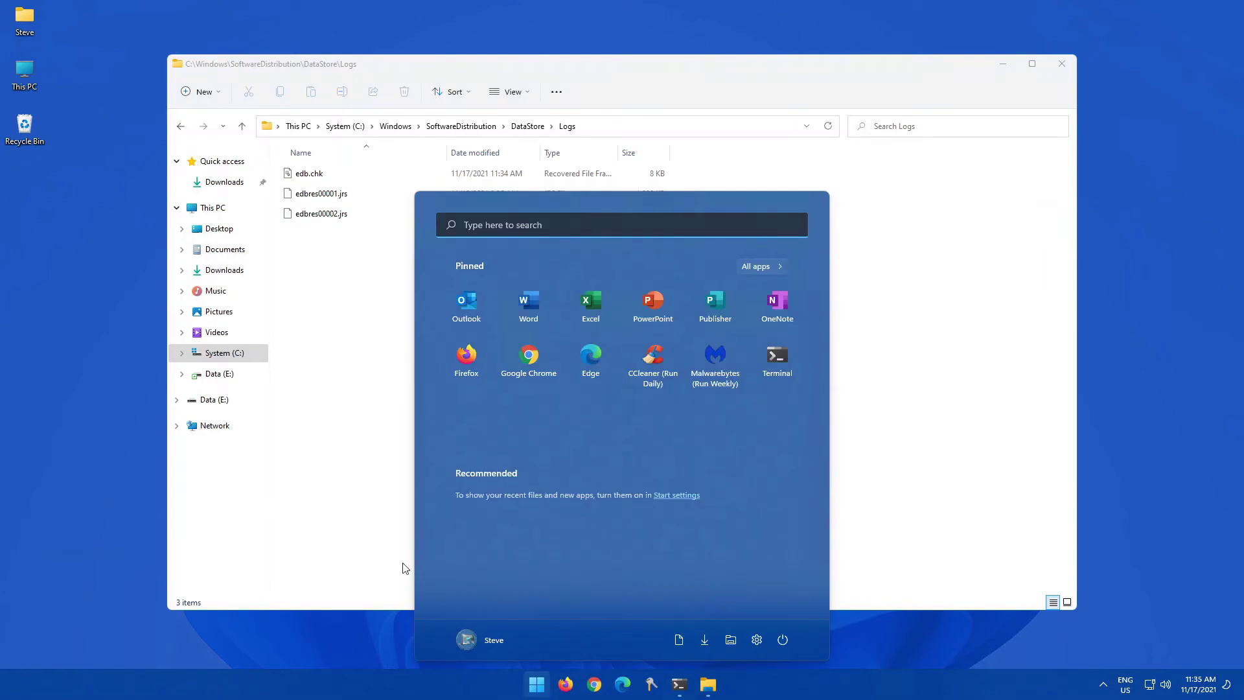
{"action": "left_click", "coordinate": [755, 639]}
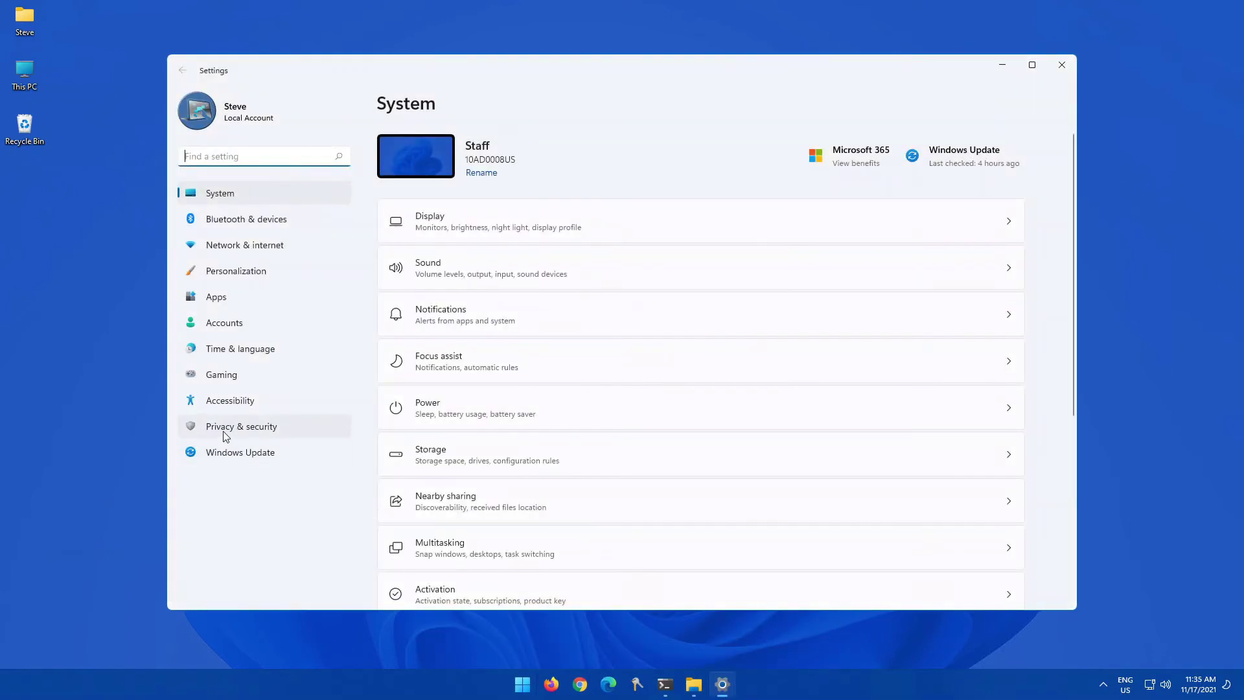
{"action": "left_click", "coordinate": [237, 464]}
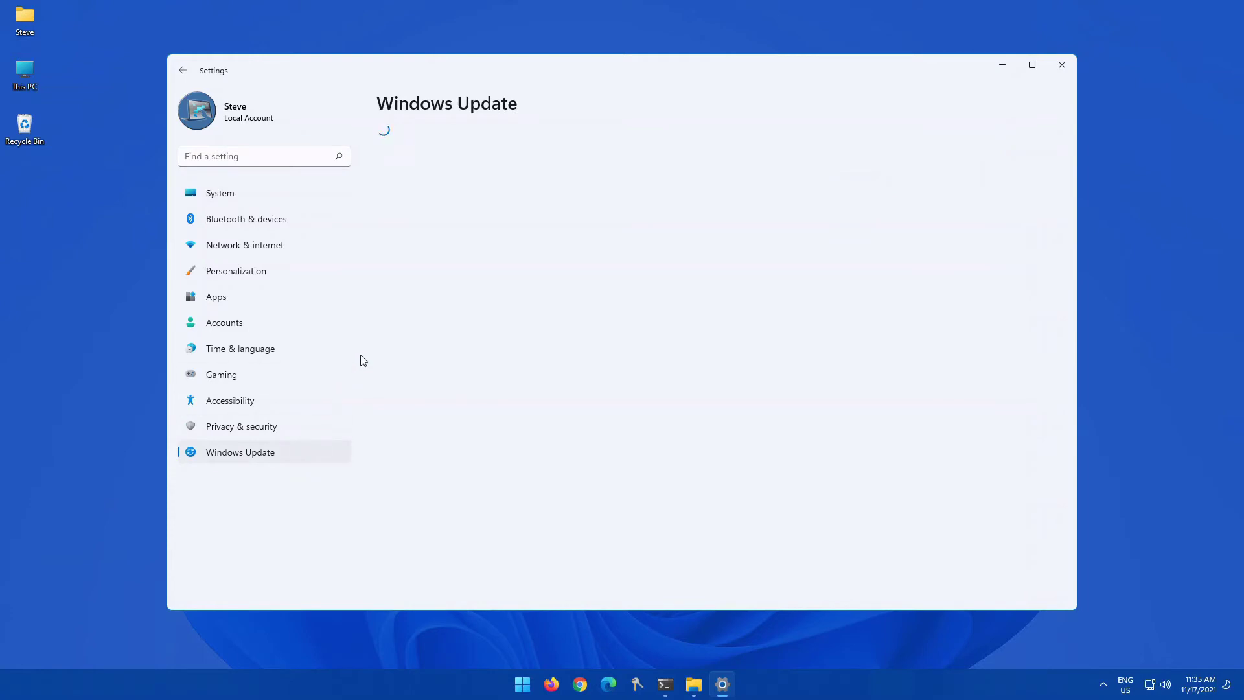
{"action": "left_click", "coordinate": [467, 291]}
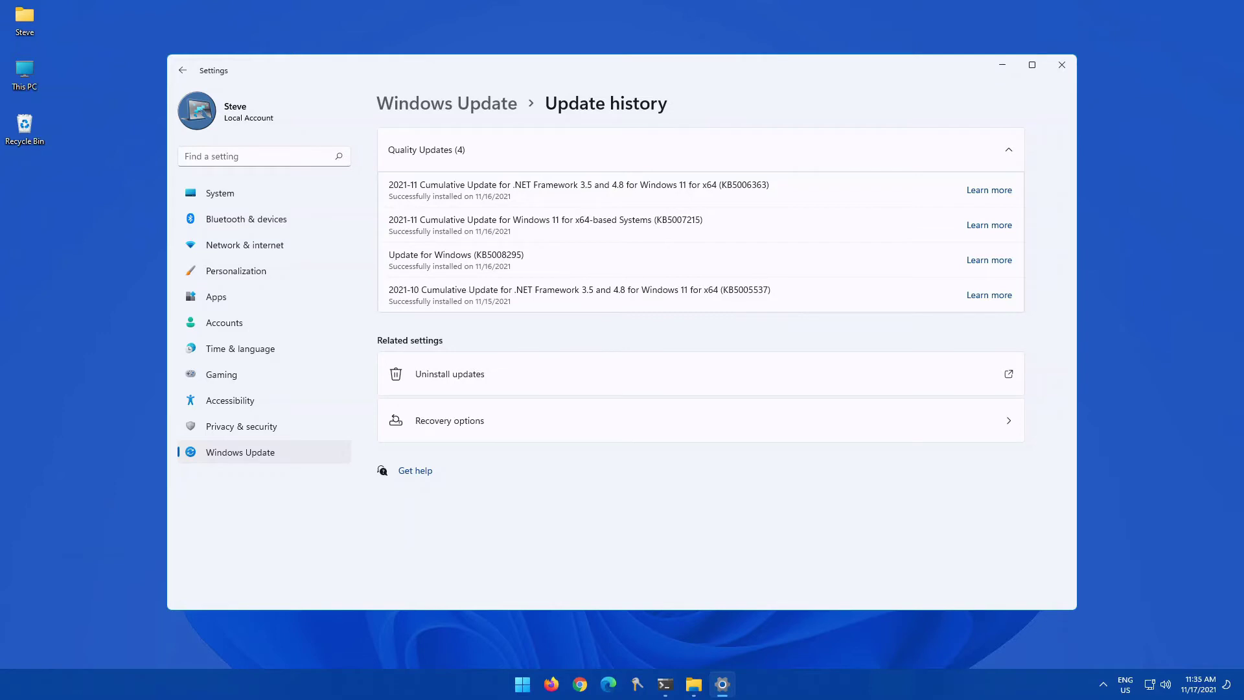
{"action": "left_click", "coordinate": [1062, 65]}
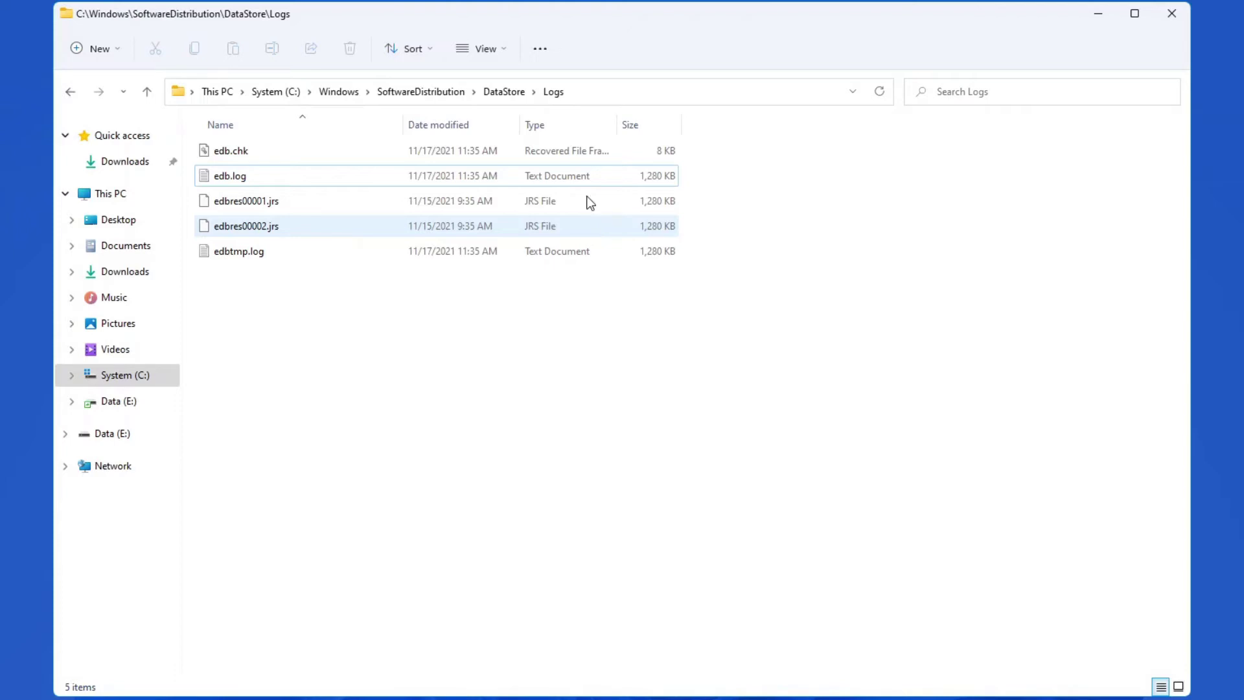
Step: Navigate File Explorer to C:\ProgramData\USOPrivate\UpdateStore via the address bar
{"action": "left_click", "coordinate": [600, 101]}
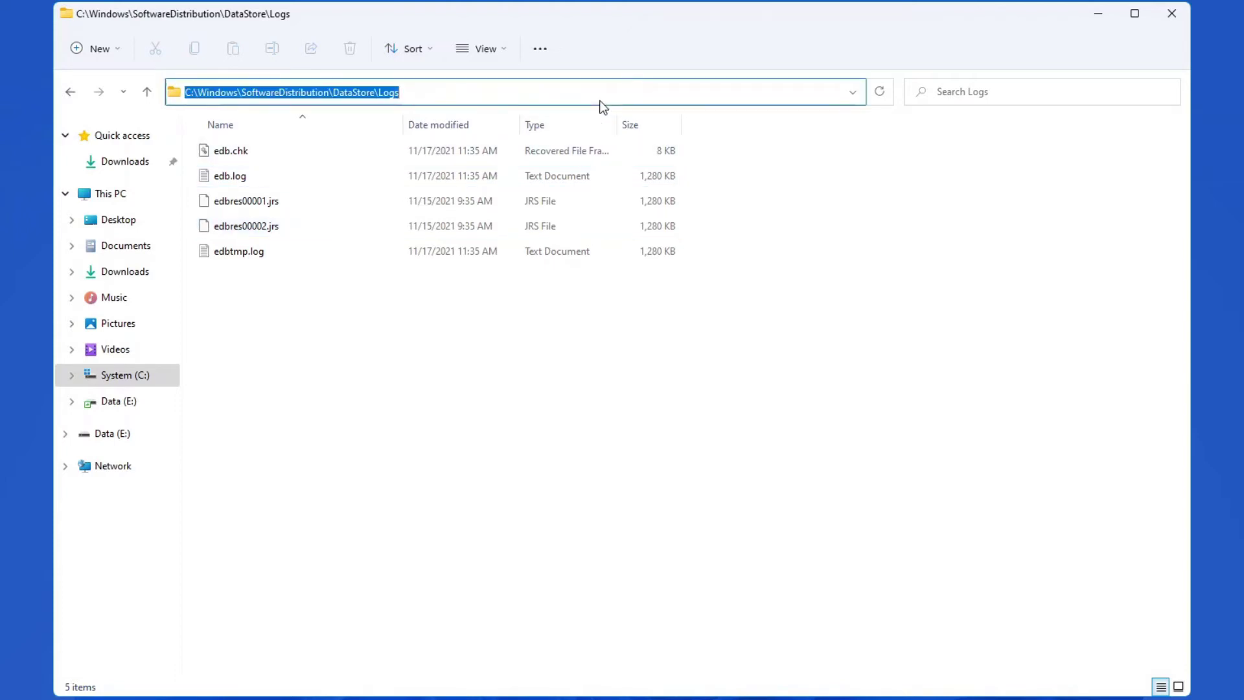
{"action": "type", "text": "c:\\"}
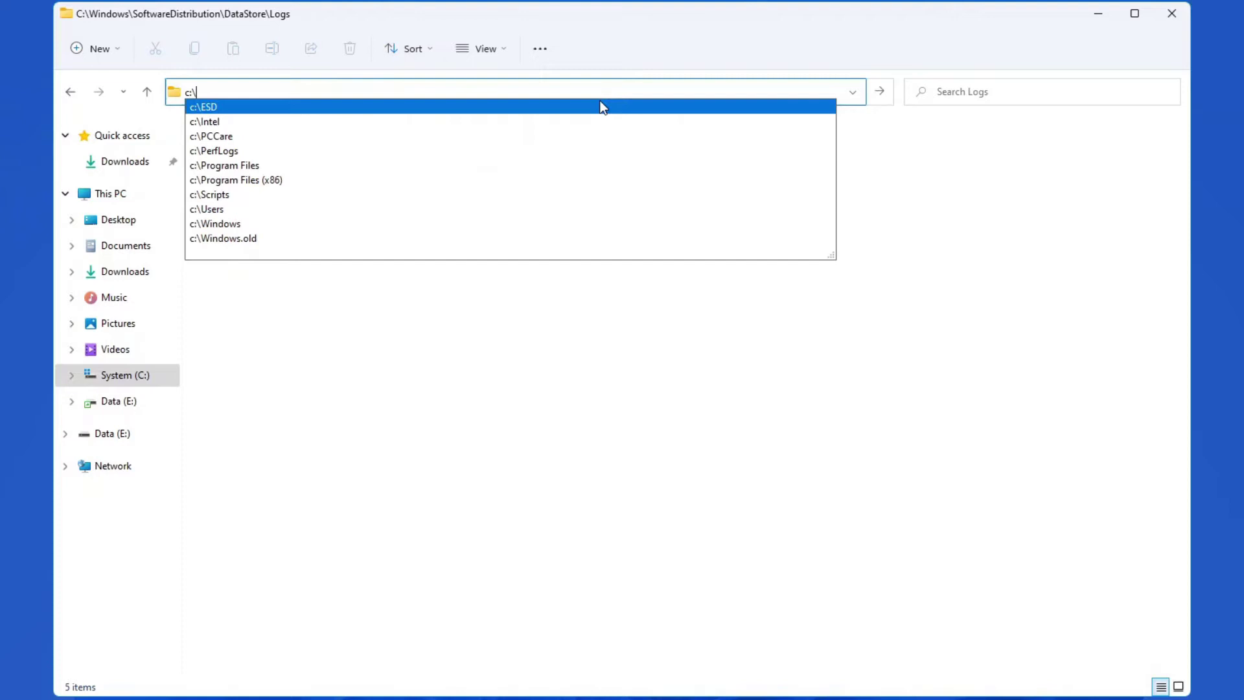
{"action": "type", "text": "program"}
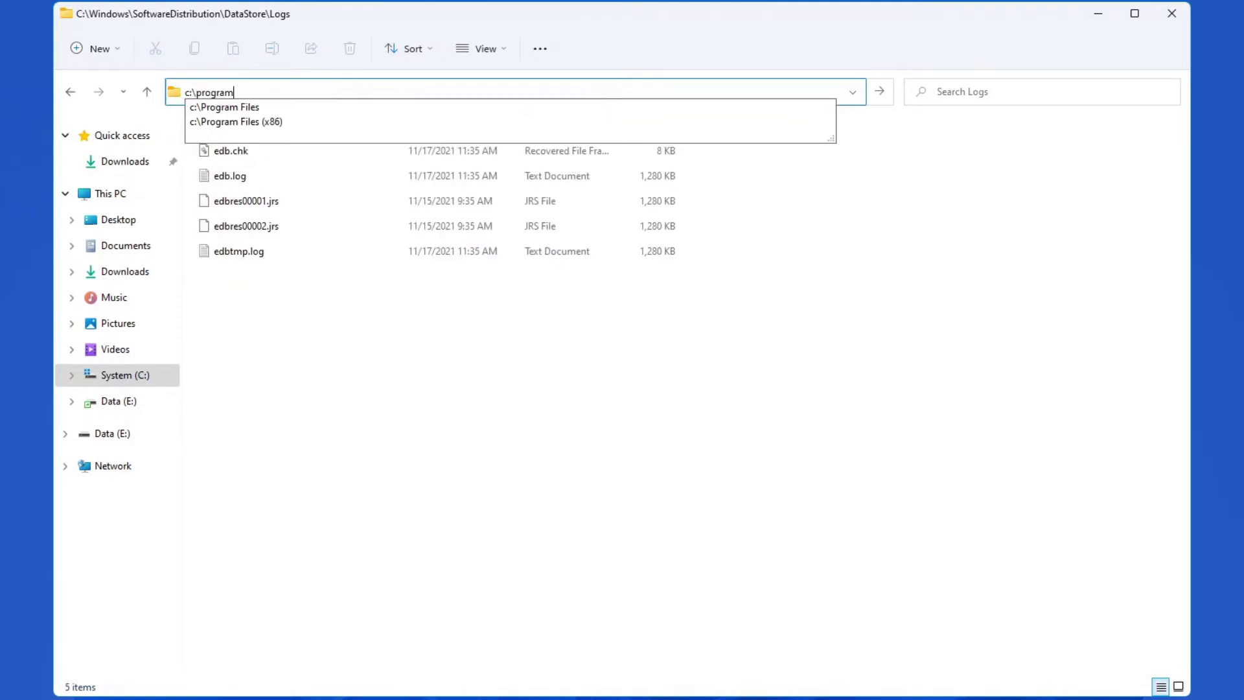
{"action": "type", "text": "d"}
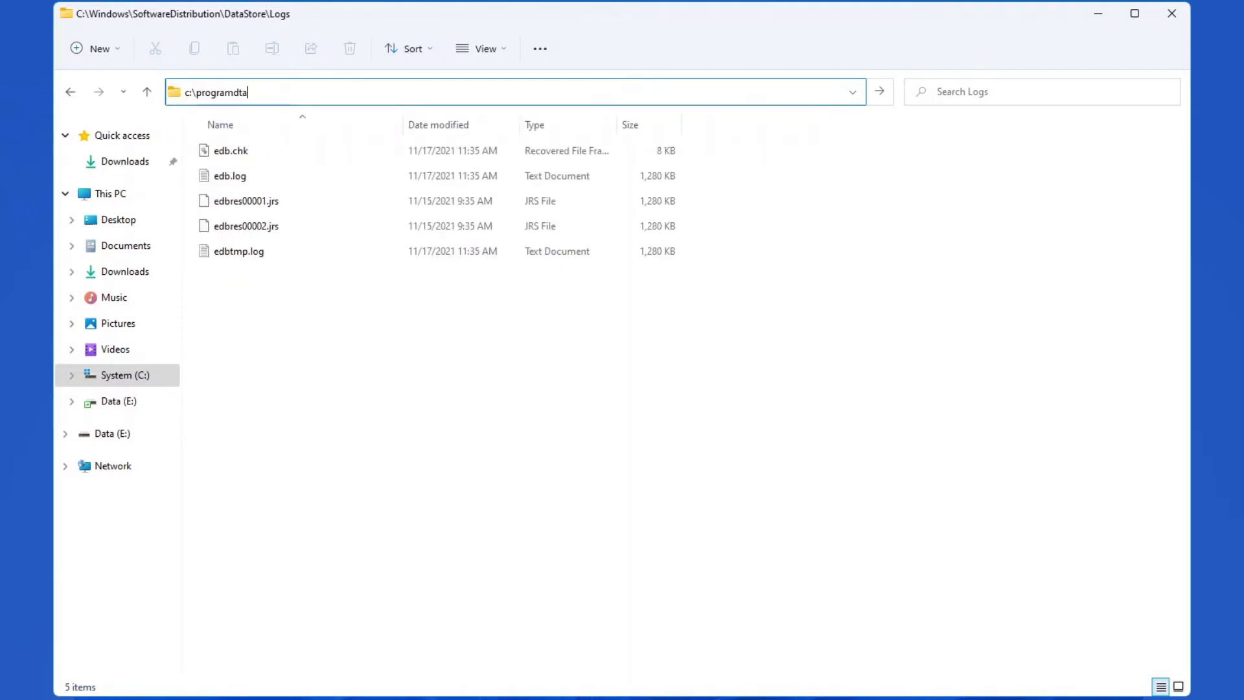
{"action": "type", "text": "ata"}
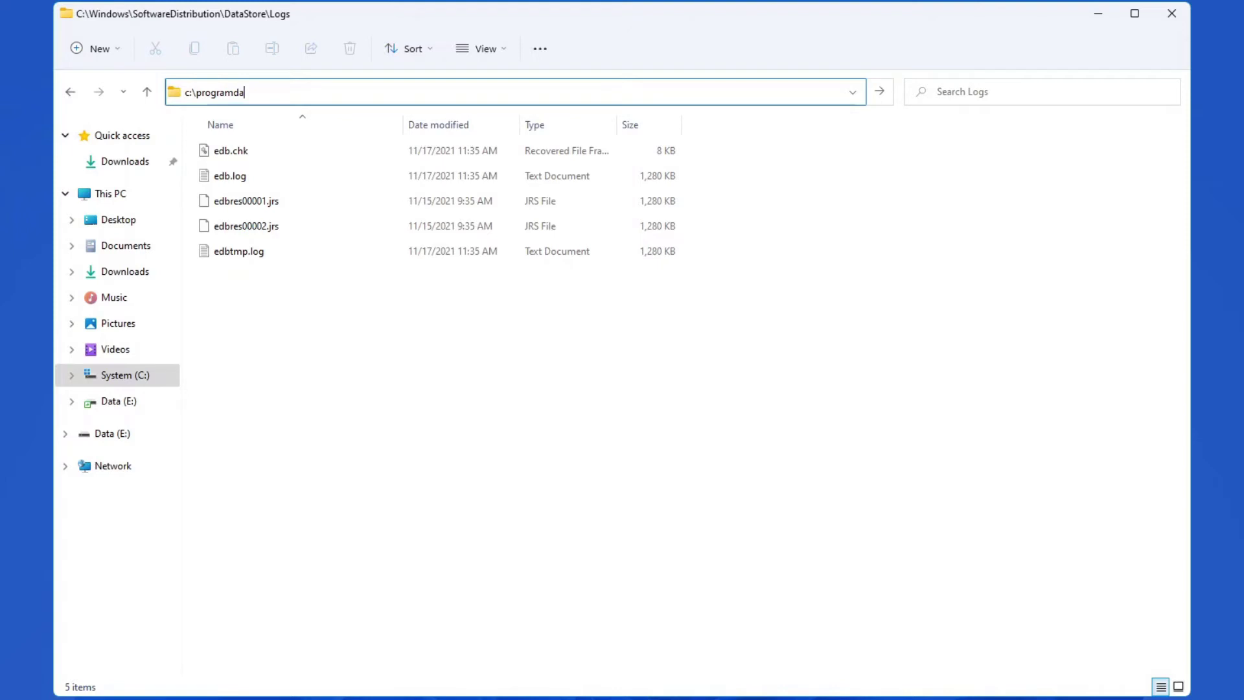
{"action": "key", "text": "Return"}
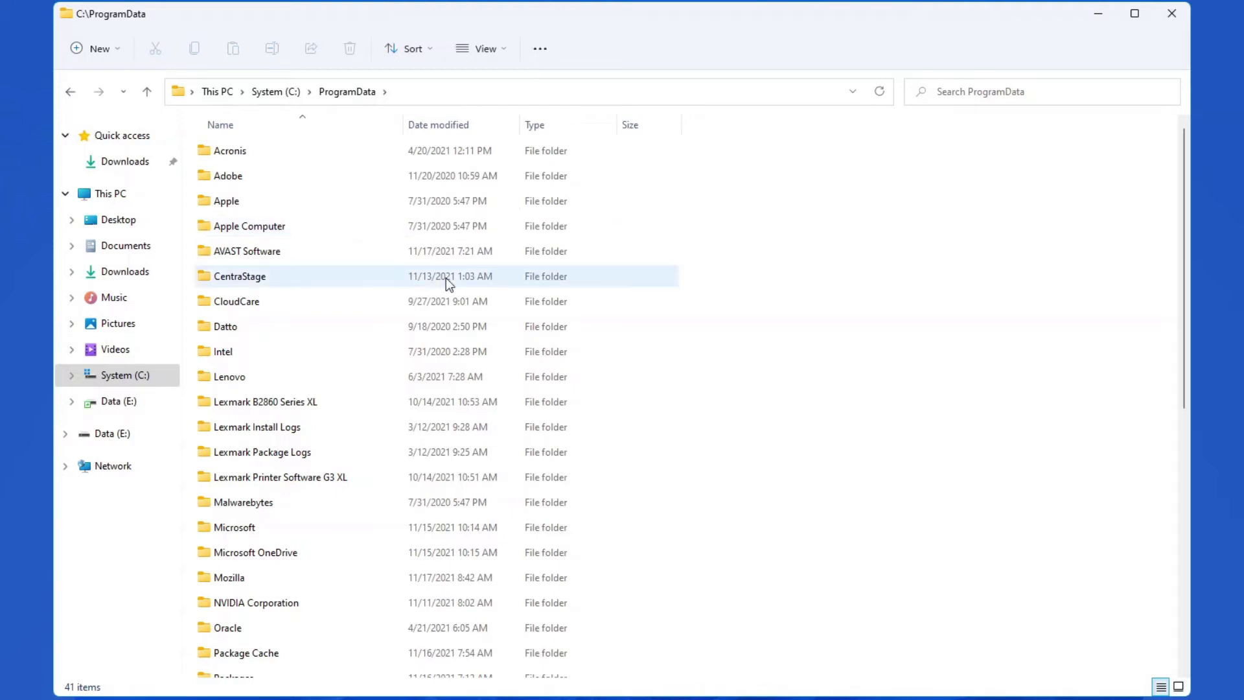
{"action": "scroll", "coordinate": [445, 277], "scroll_direction": "down", "scroll_amount": 6}
{"action": "double_click", "coordinate": [254, 339]}
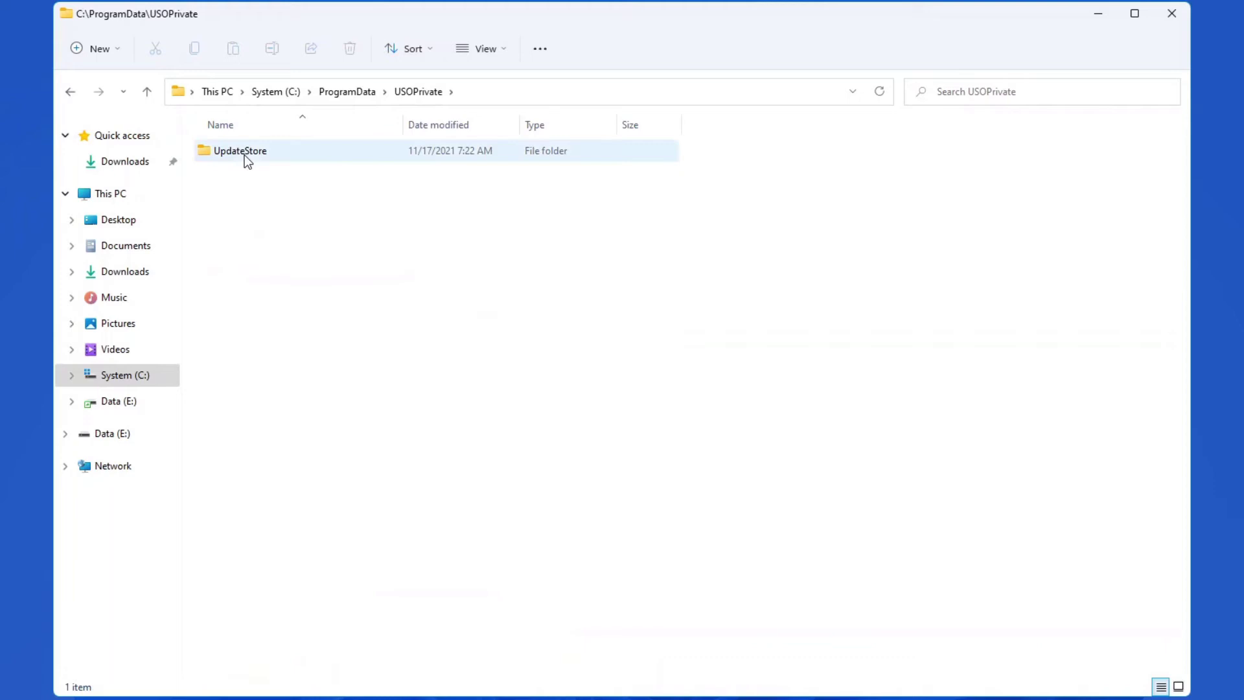
{"action": "double_click", "coordinate": [245, 156]}
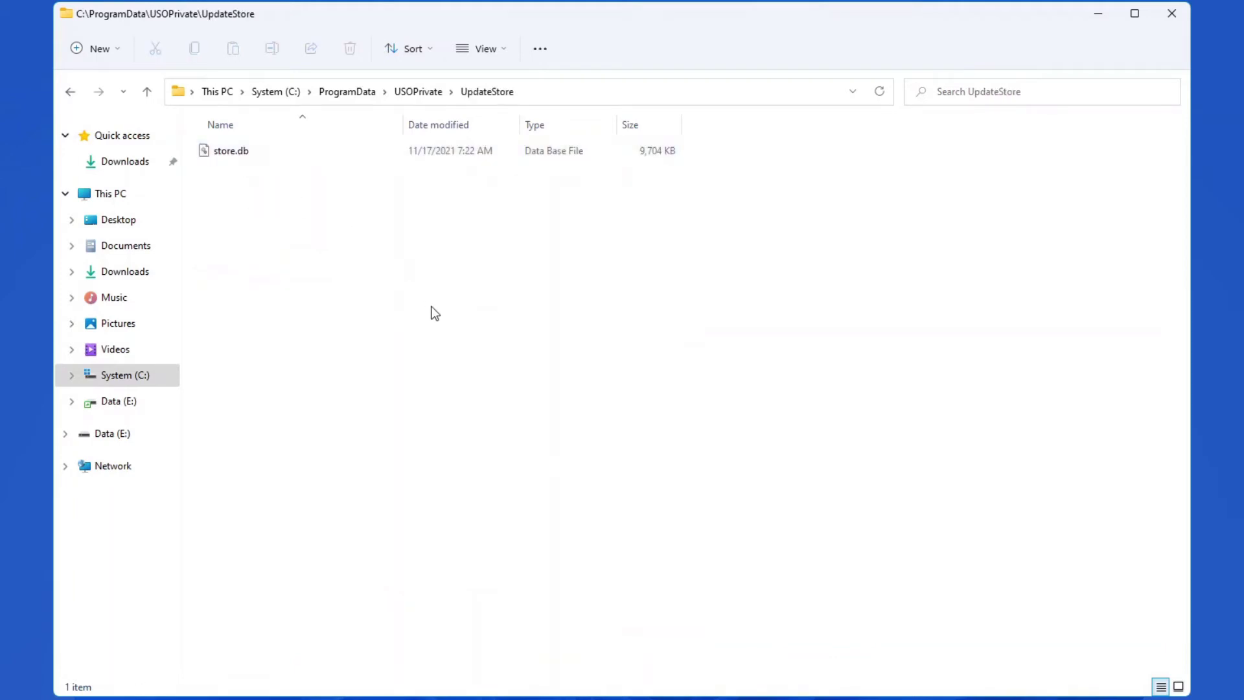
Step: Delete store.db to the Recycle Bin, approving the administrator permission prompt
{"action": "left_click", "coordinate": [239, 156]}
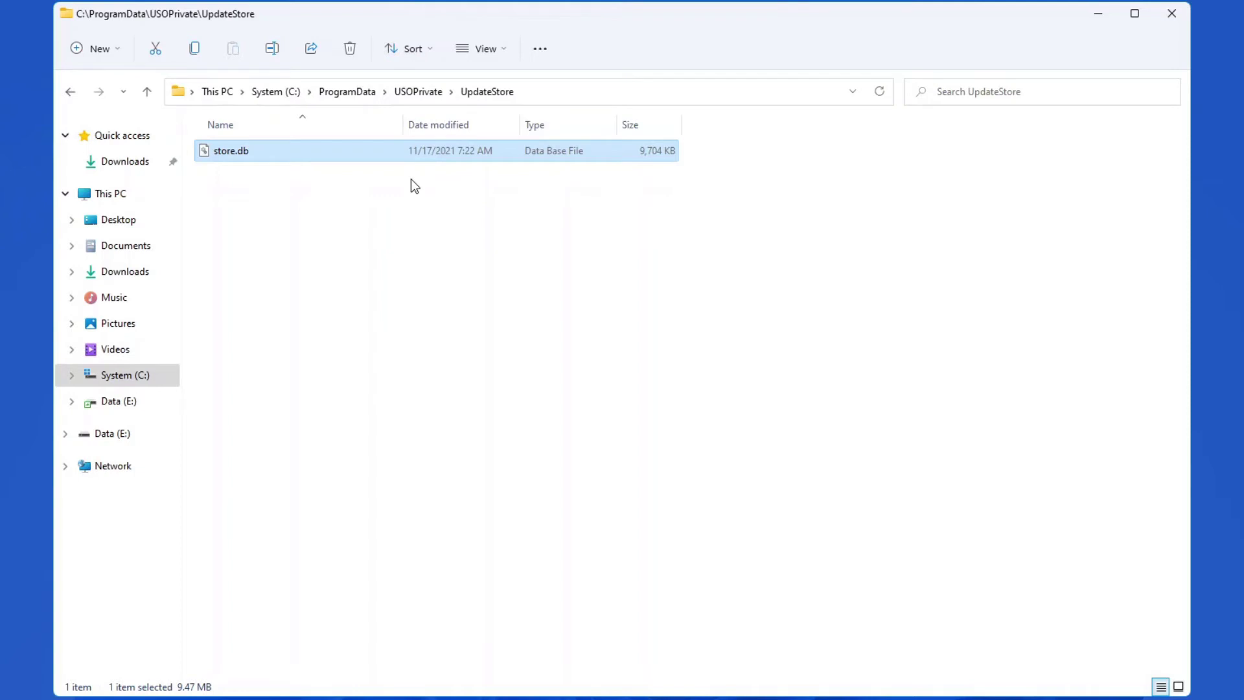
{"action": "key", "text": "Delete"}
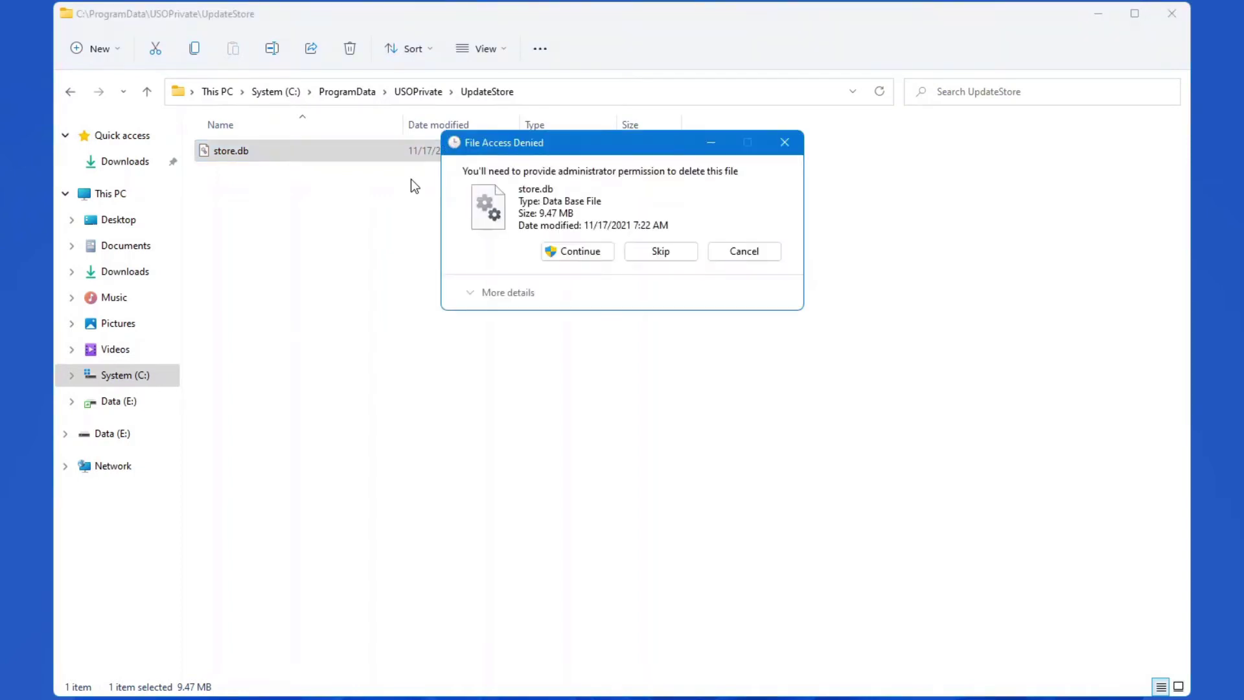
{"action": "left_click", "coordinate": [568, 251]}
{"action": "left_click", "coordinate": [570, 251]}
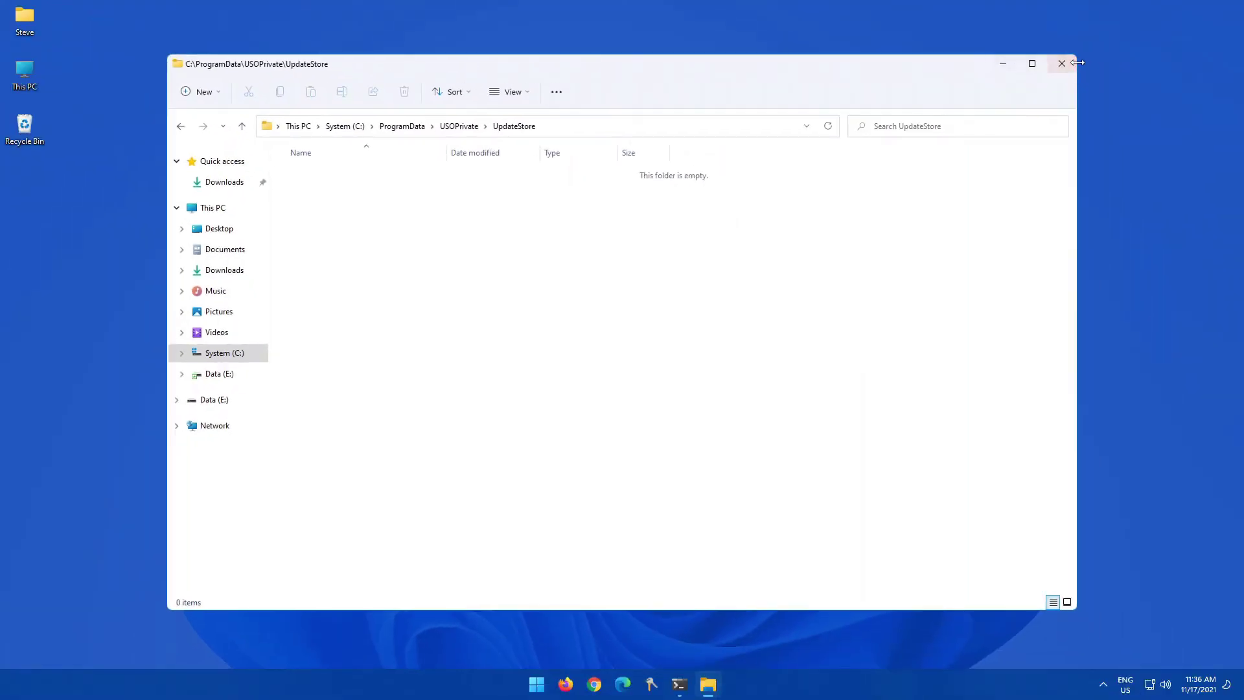
Step: Close File Explorer and confirm the Windows Update history now shows 0 quality updates
{"action": "left_click", "coordinate": [1061, 63]}
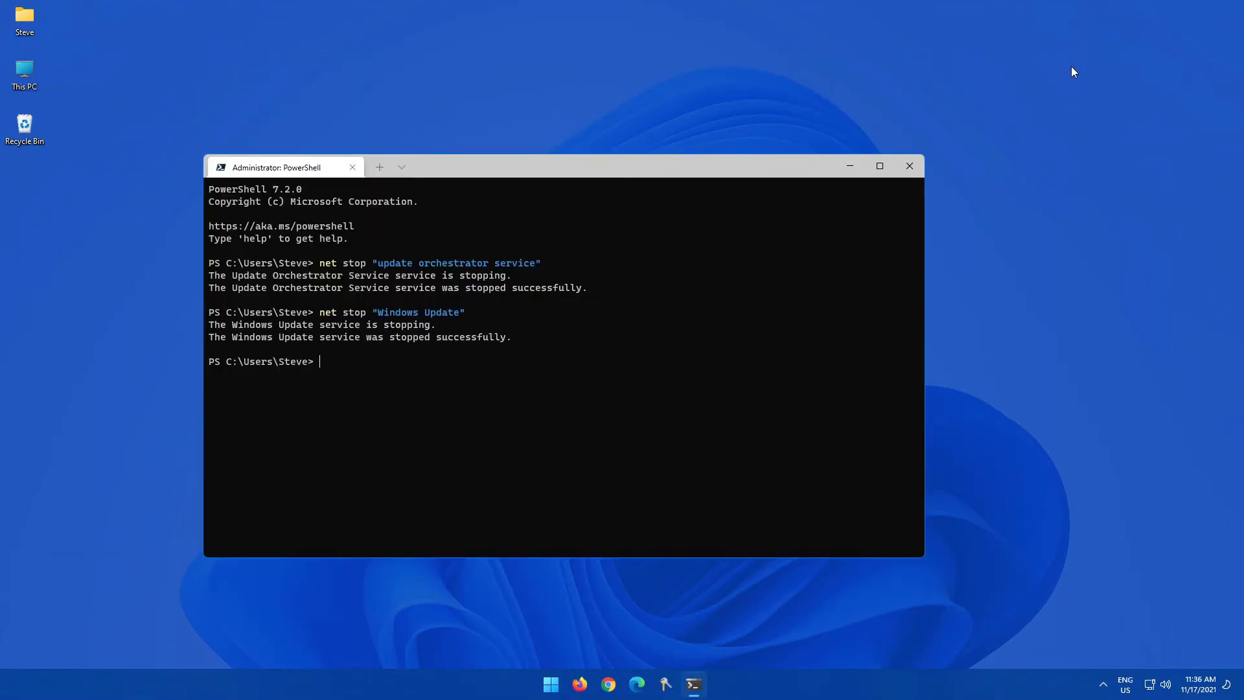
{"action": "left_click", "coordinate": [551, 684]}
{"action": "left_click", "coordinate": [756, 640]}
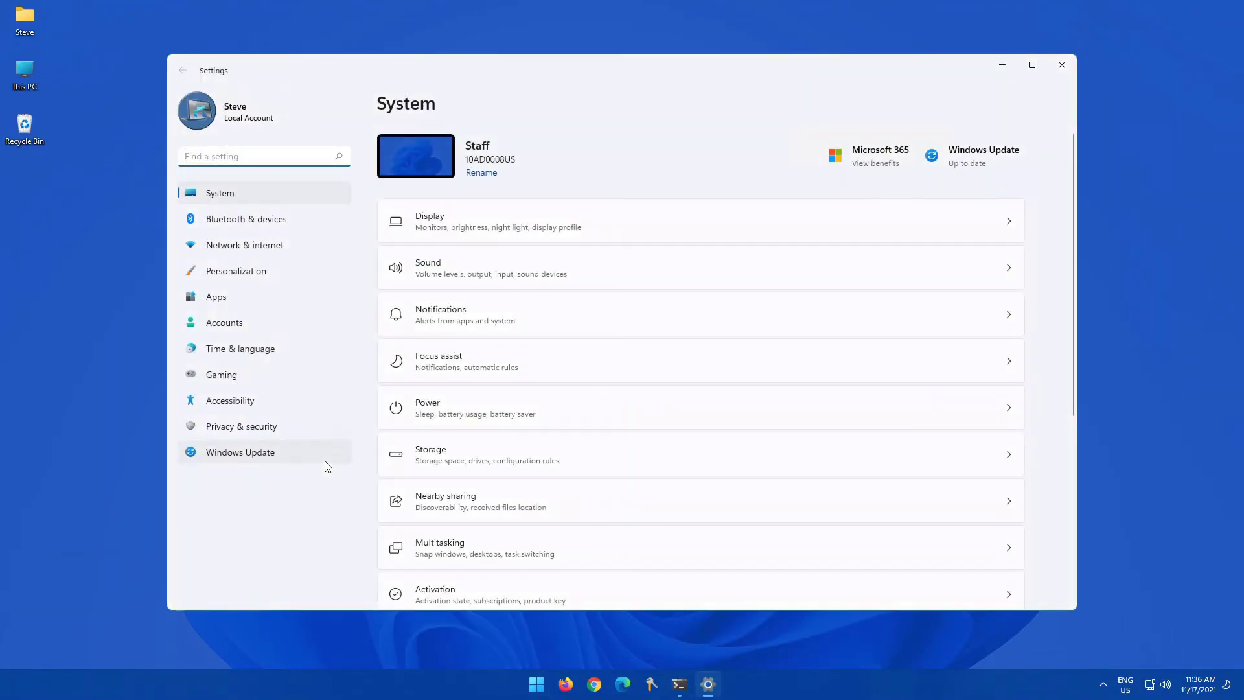
{"action": "left_click", "coordinate": [252, 462]}
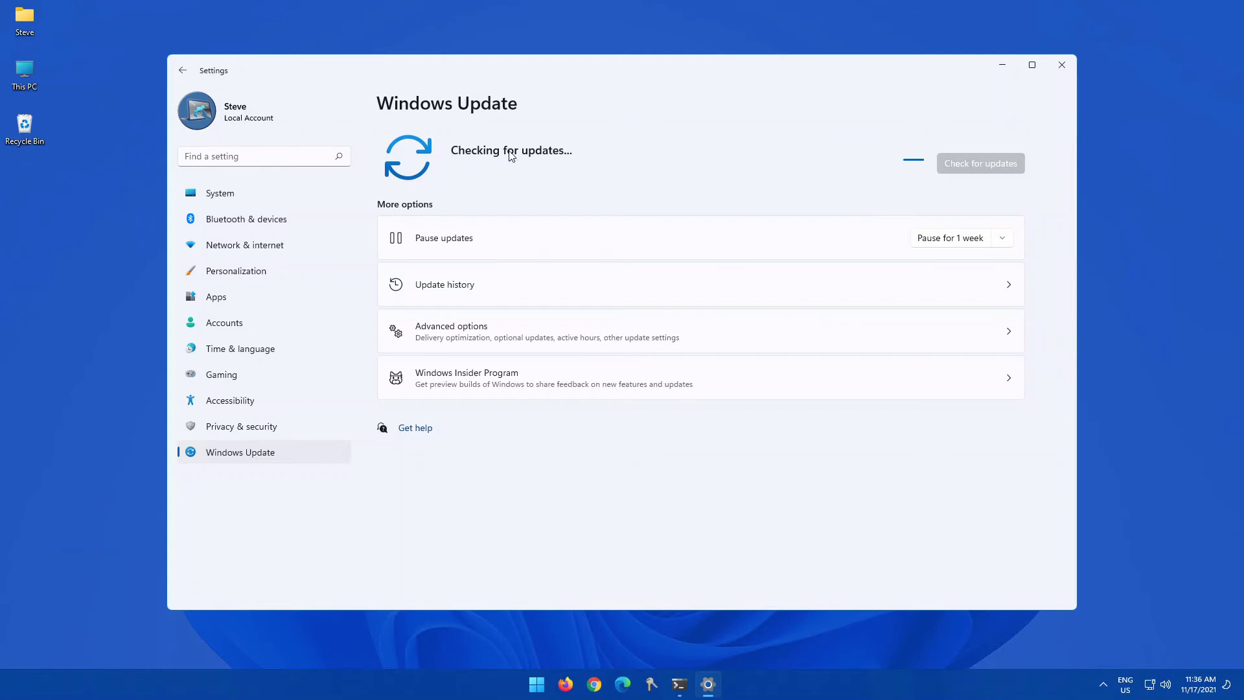
{"action": "left_click", "coordinate": [446, 285]}
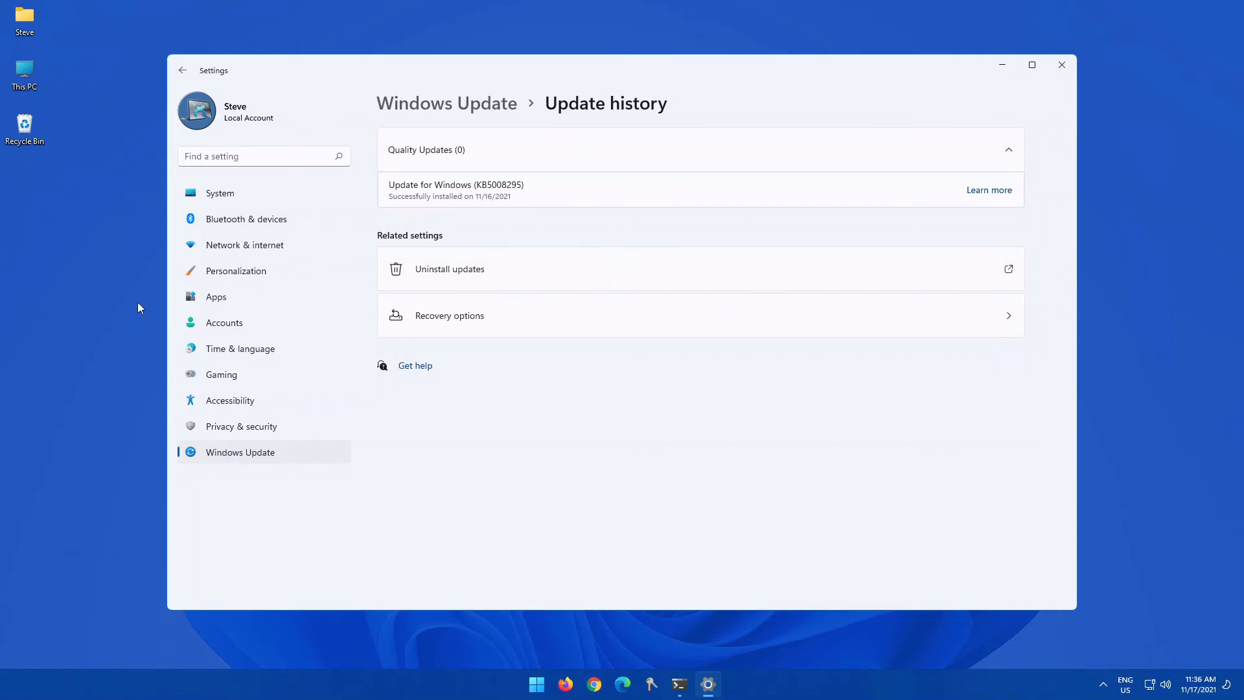
{"action": "left_click", "coordinate": [220, 456]}
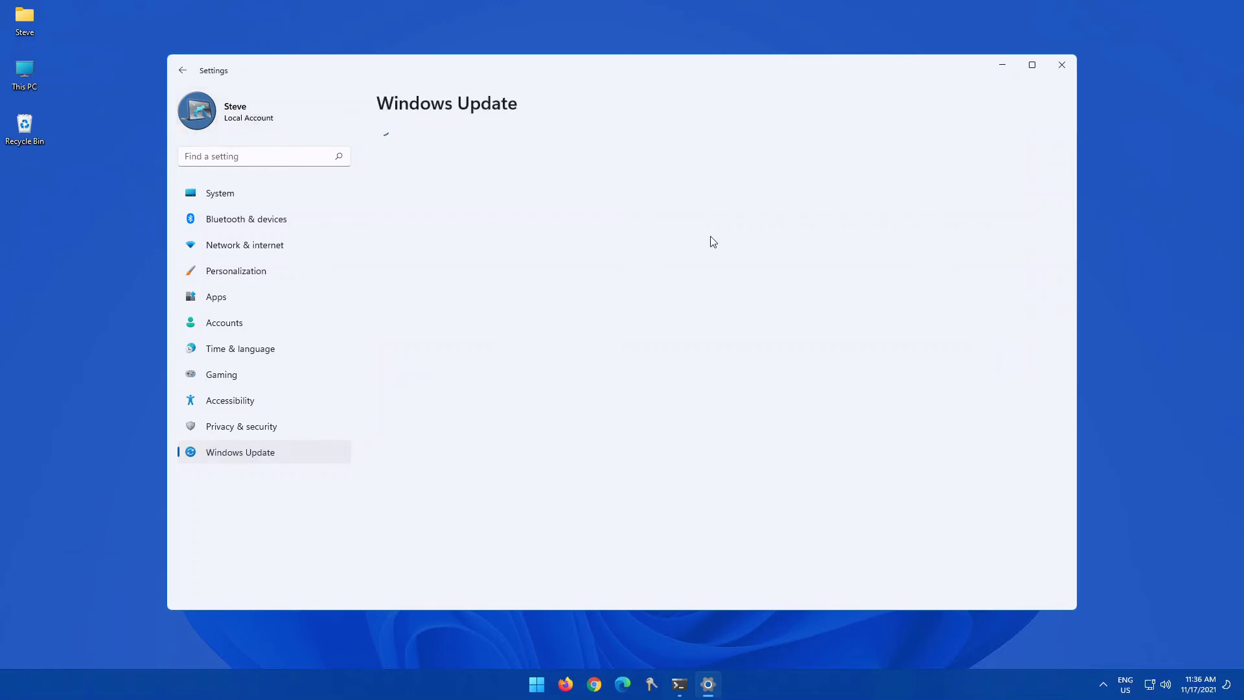
Step: Close Settings and run net start wuauserv, which reports Windows Update already started
{"action": "left_click", "coordinate": [1061, 65]}
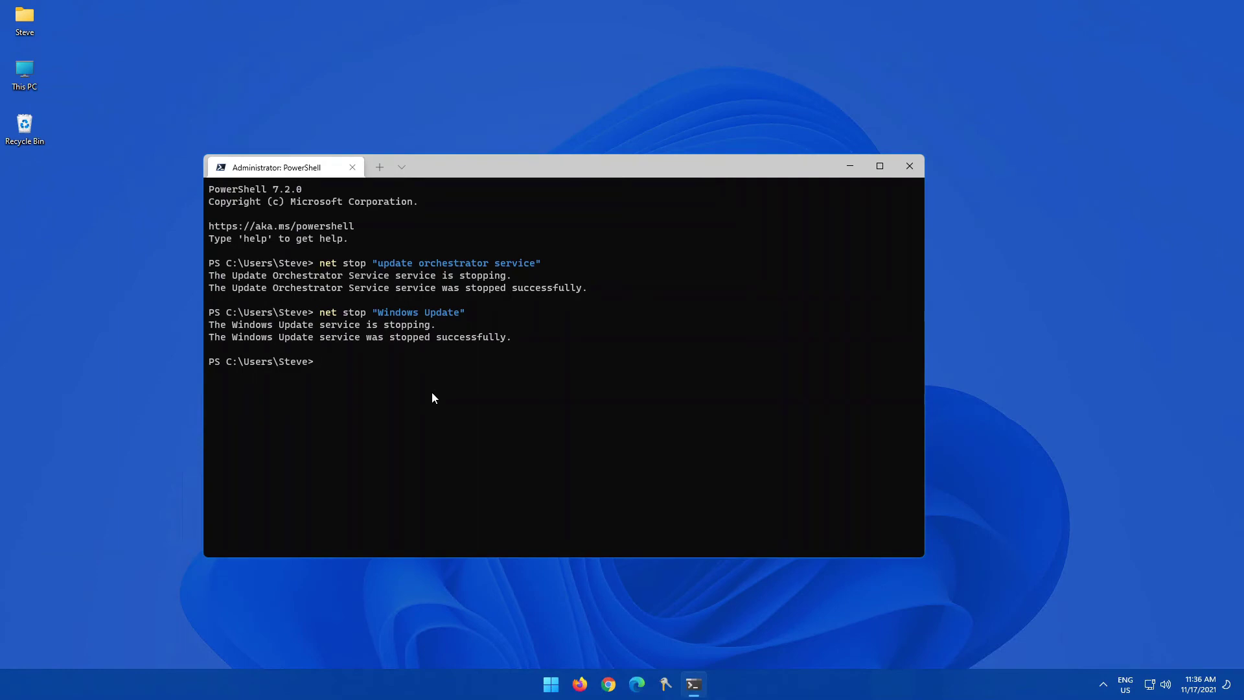
{"action": "key", "text": "Up"}
Step: Stop the Update Orchestrator Service, then restart it with net start usosvc
{"action": "key", "text": "Up"}
{"action": "key", "text": "Up"}
{"action": "key", "text": "Up"}
{"action": "key", "text": "Return"}
{"action": "key", "text": "Up"}
{"action": "key", "text": "Up"}
{"action": "key", "text": "Up"}
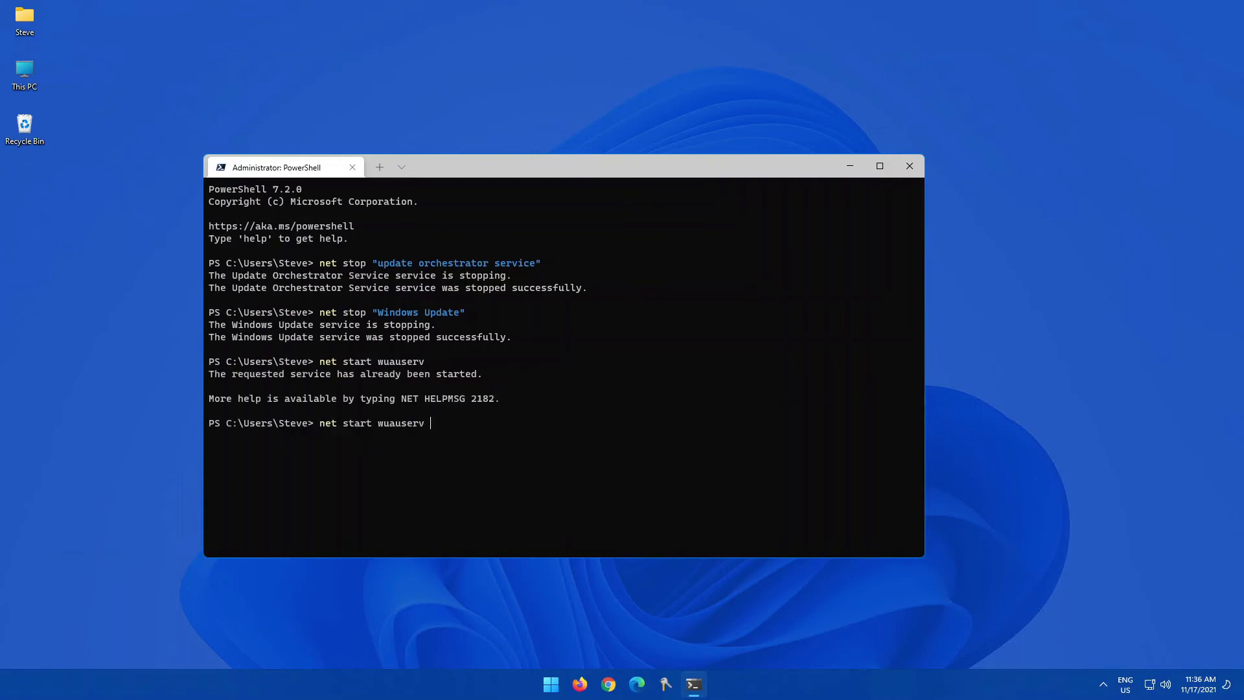
{"action": "key", "text": "Return"}
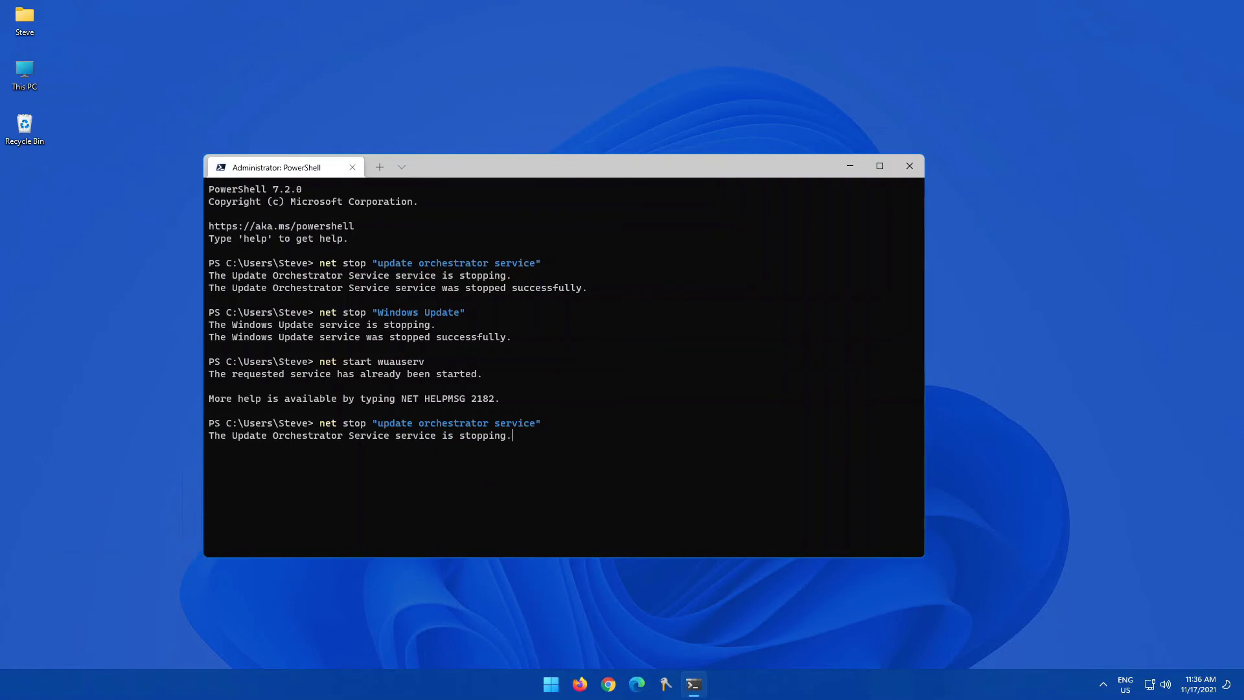
{"action": "key", "text": "Up"}
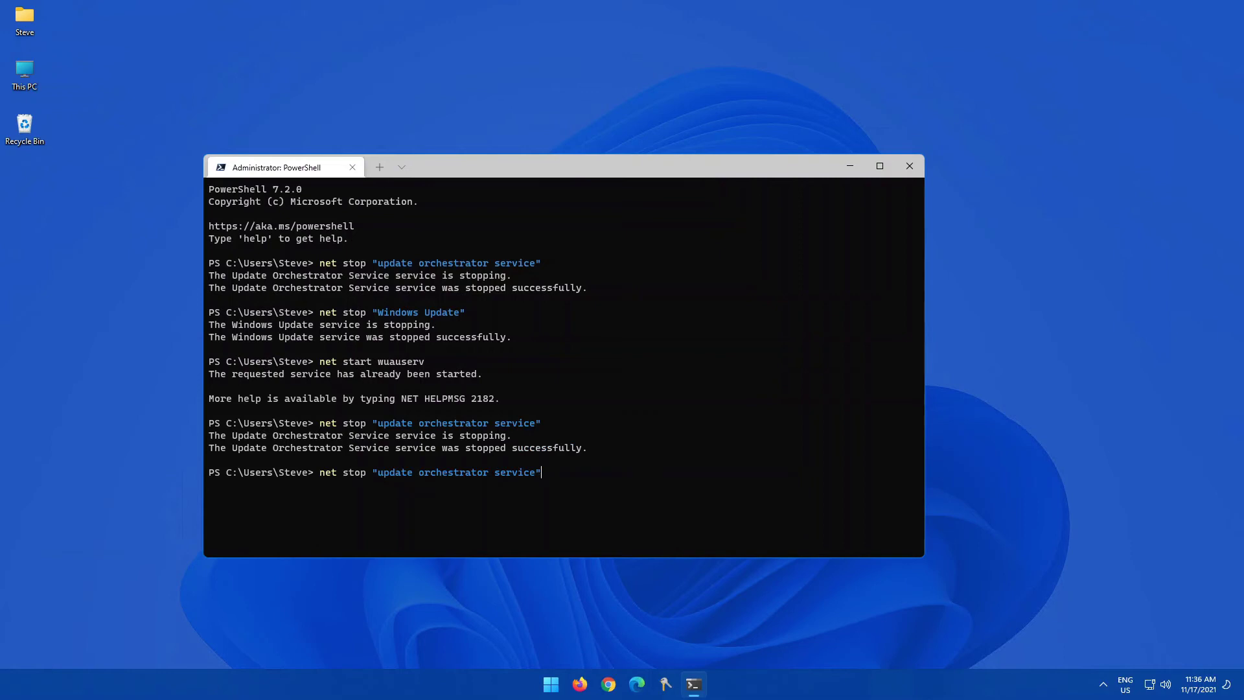
{"action": "key", "text": "Up"}
{"action": "key", "text": "Up"}
{"action": "key", "text": "Up"}
{"action": "key", "text": "Up"}
{"action": "key", "text": "Up"}
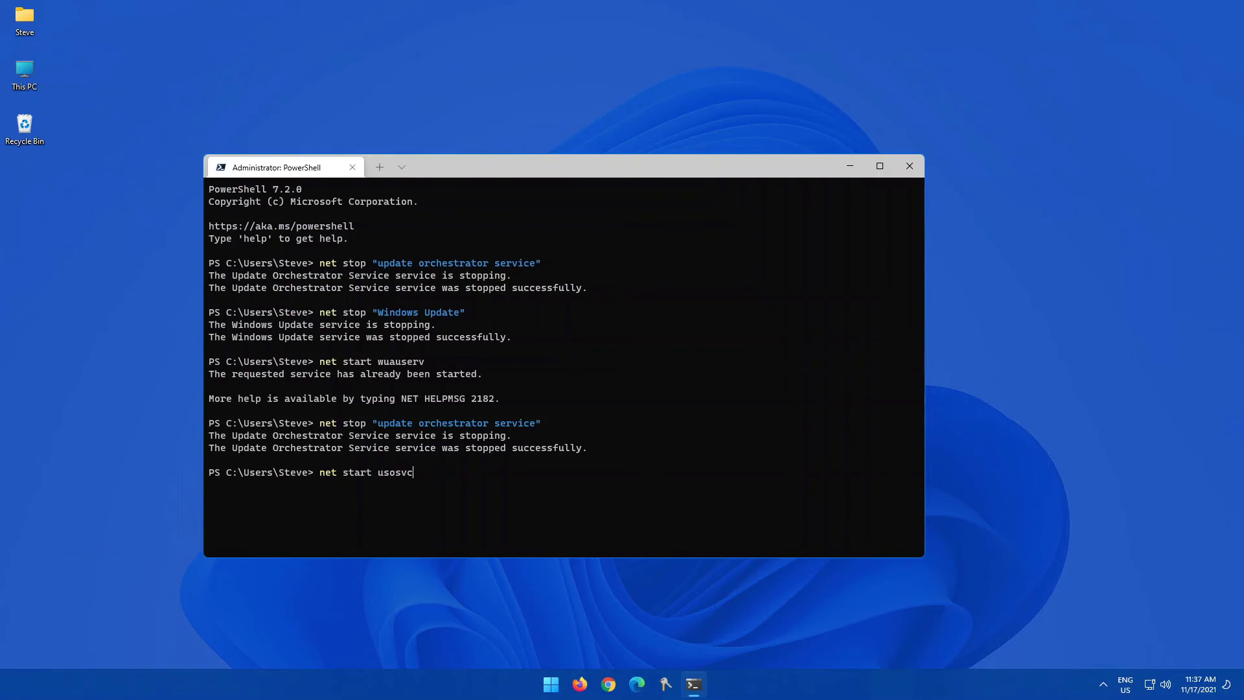
{"action": "key", "text": "Return"}
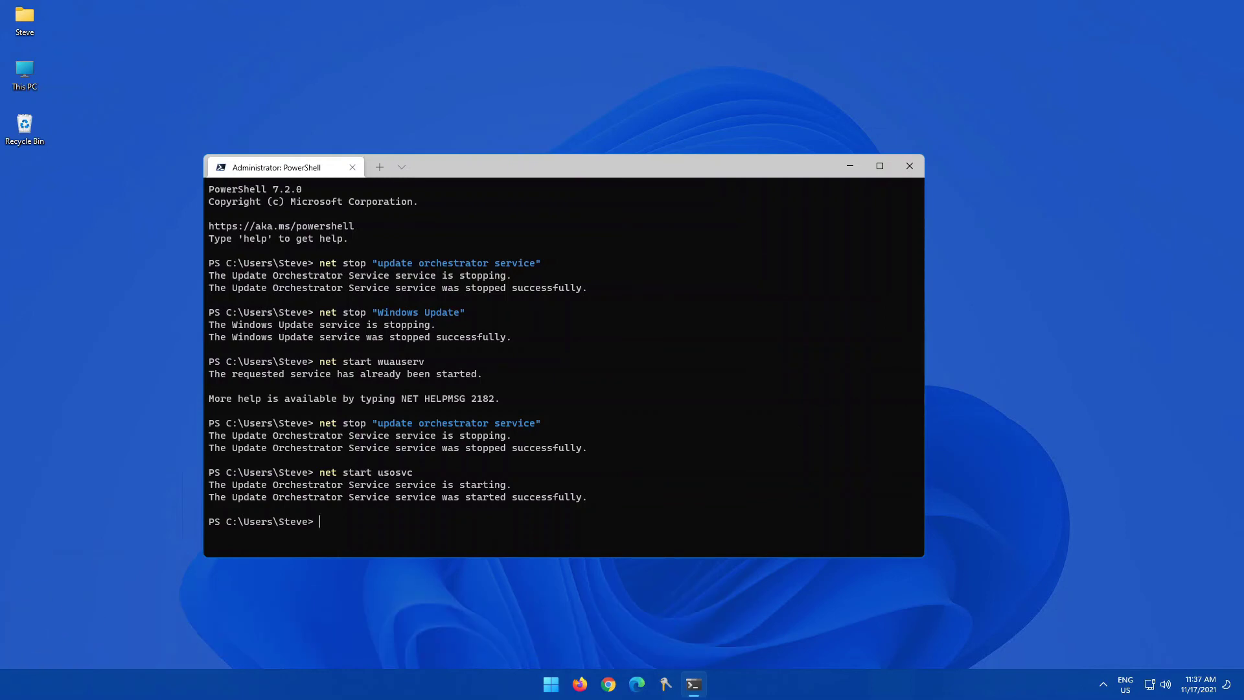
Step: Close PowerShell and run a fresh Check for updates on the Windows Update page
{"action": "left_click", "coordinate": [911, 164]}
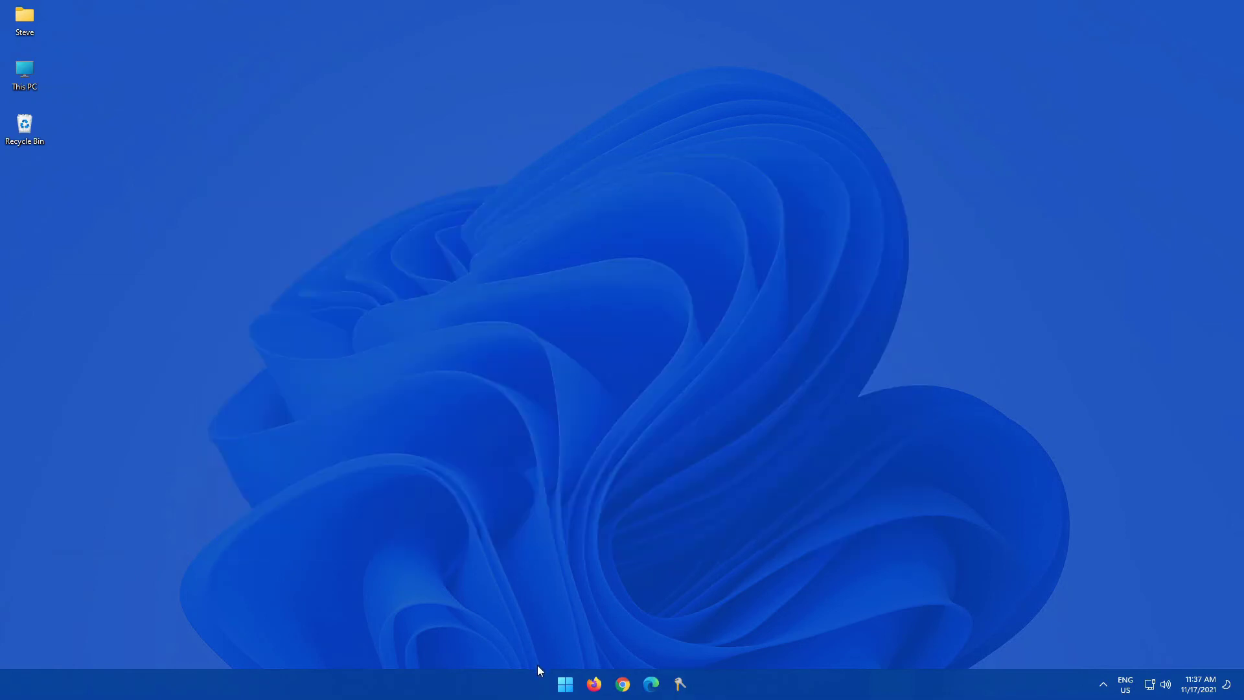
{"action": "left_click", "coordinate": [563, 683]}
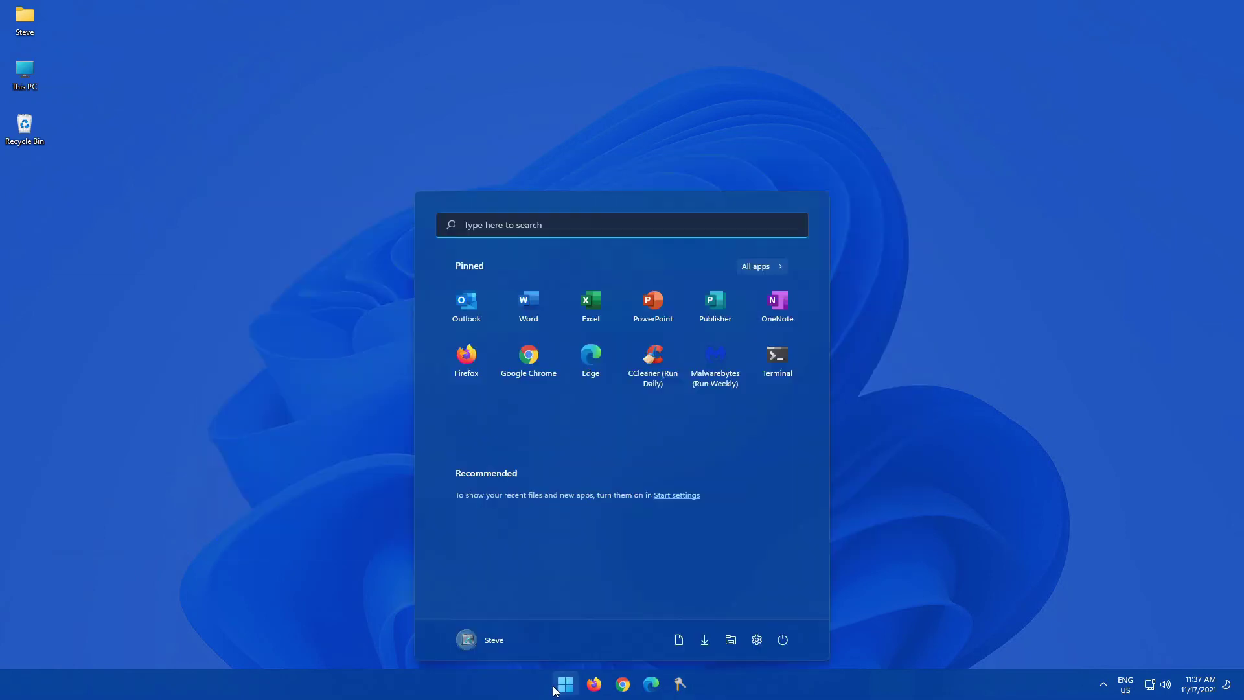
{"action": "left_click", "coordinate": [756, 639]}
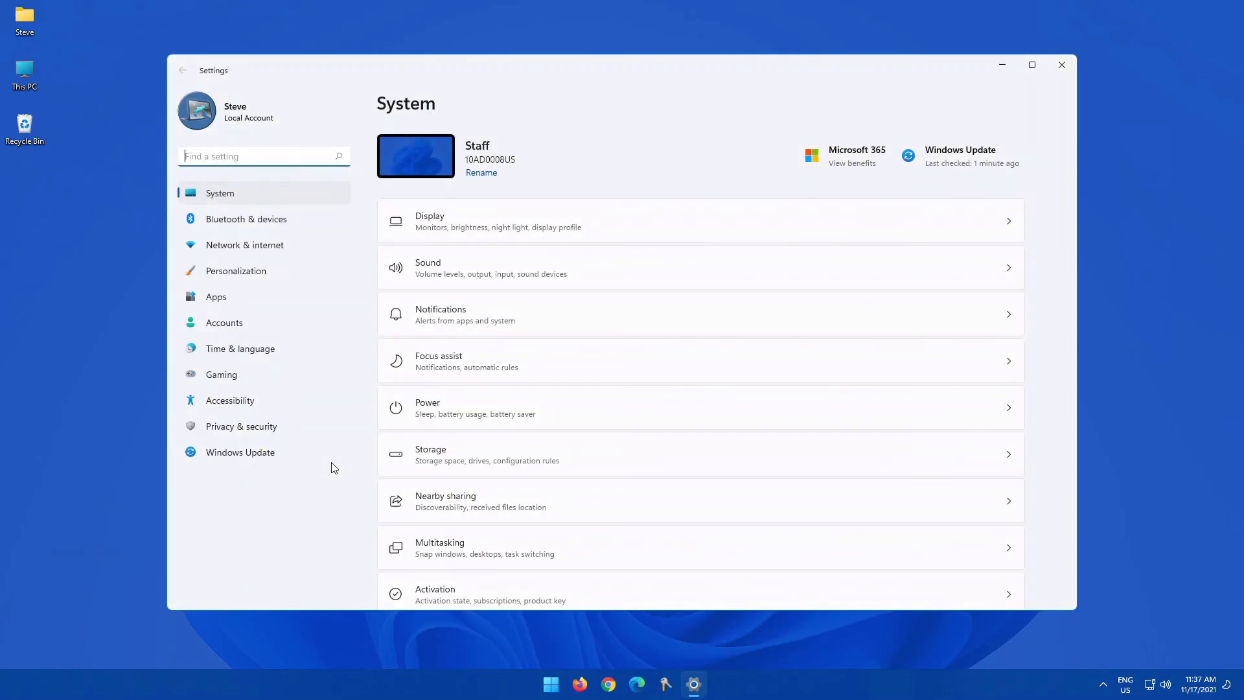
{"action": "left_click", "coordinate": [224, 462]}
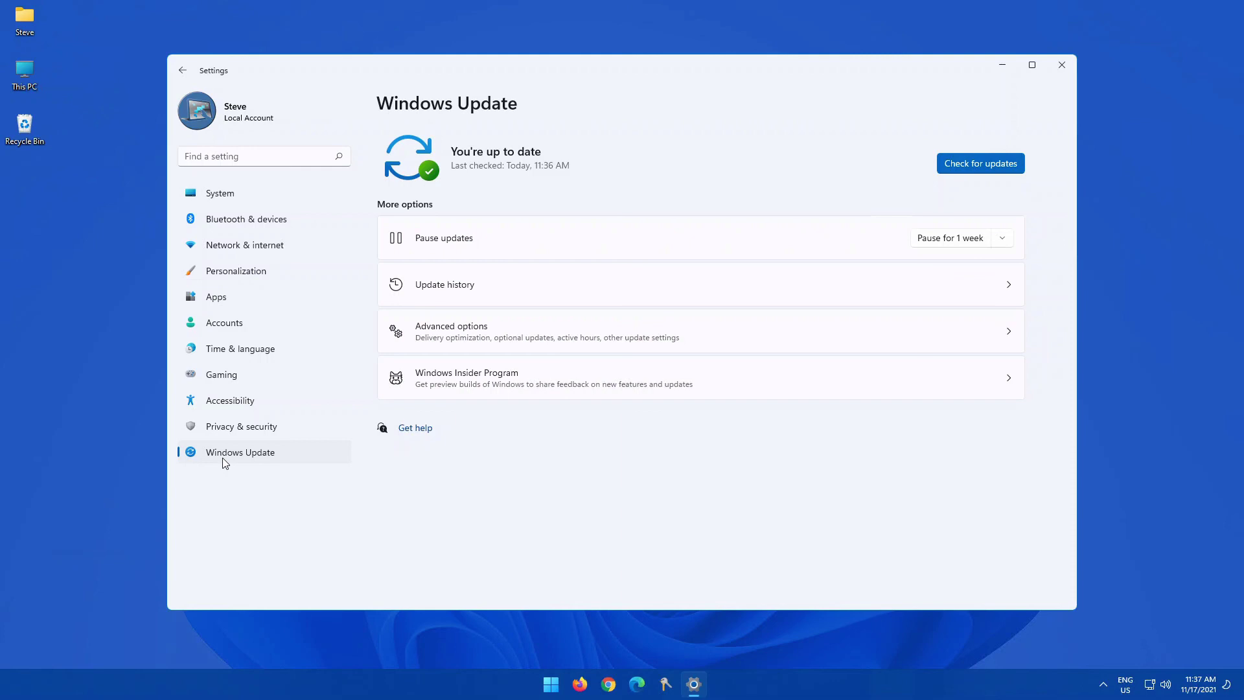
{"action": "left_click", "coordinate": [966, 164]}
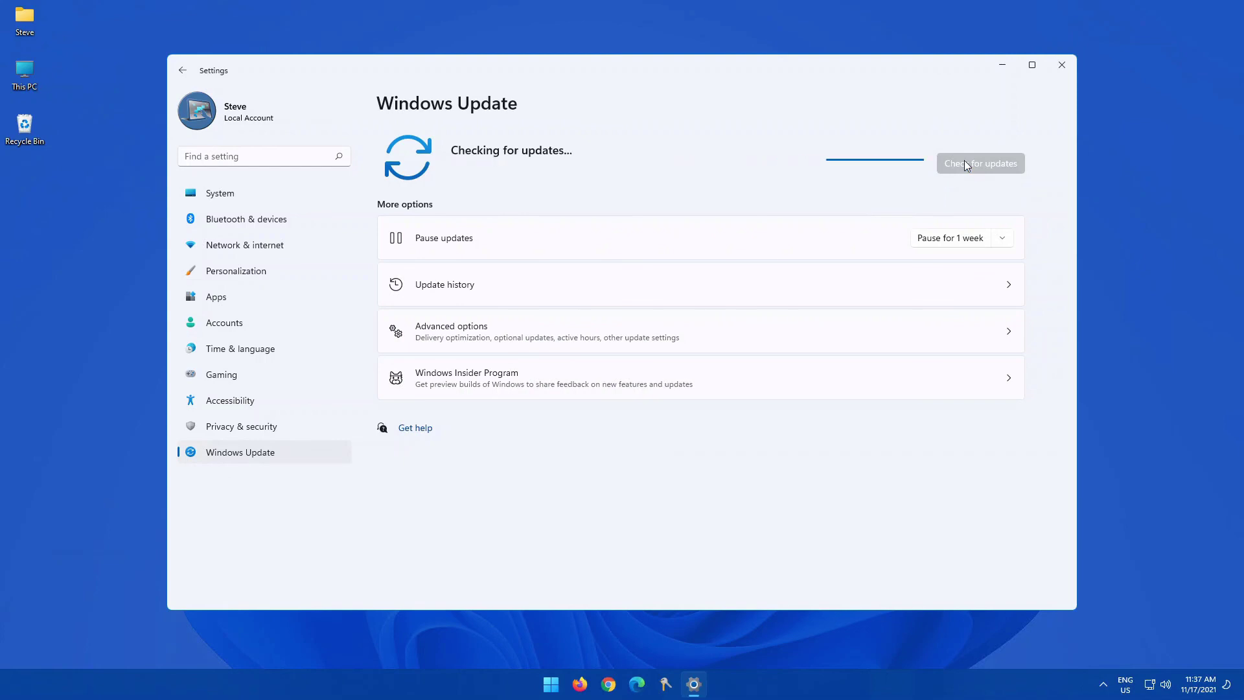
Step: Close the Settings window after the 11:38 AM check reported up to date
{"action": "left_click", "coordinate": [1067, 64]}
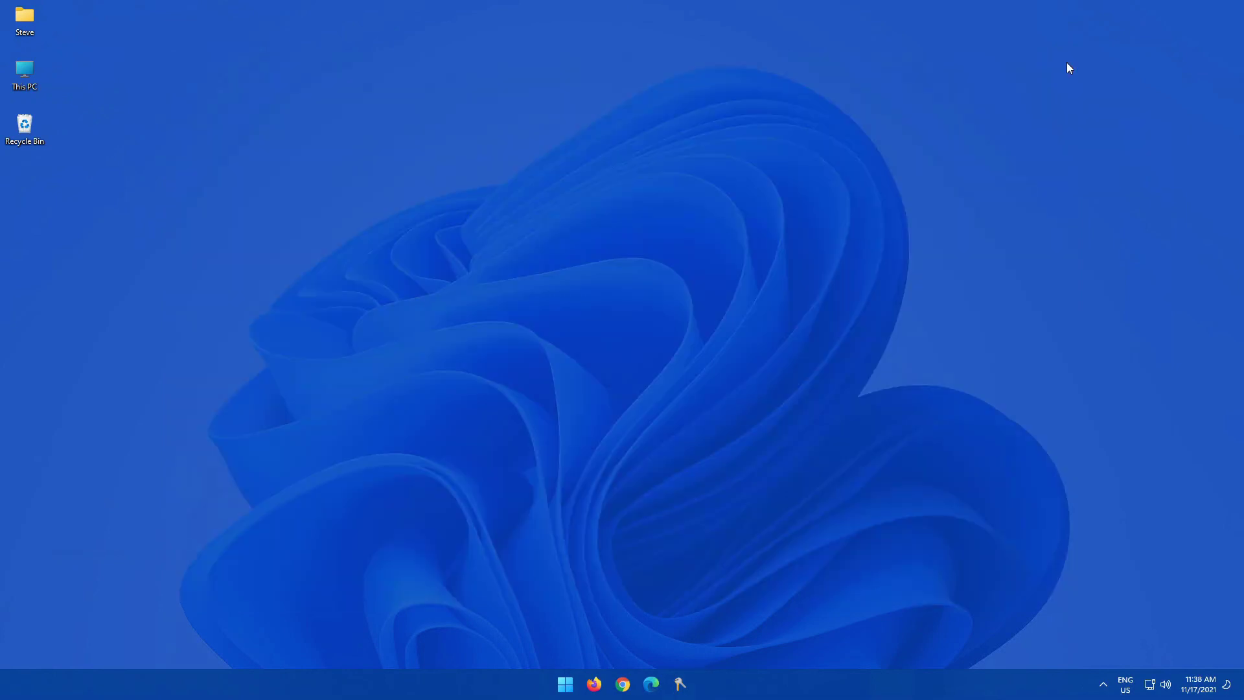